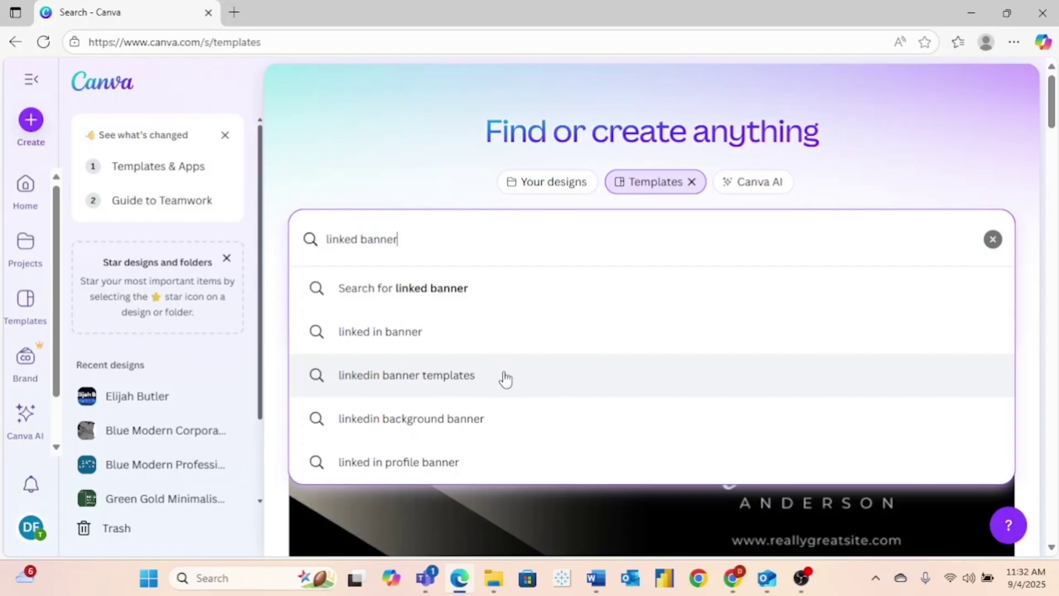
Step: Run the 'linkedin banner templates' search and scroll through the LinkedIn banner template results
click(505, 379)
scroll(505, 379, down, 2)
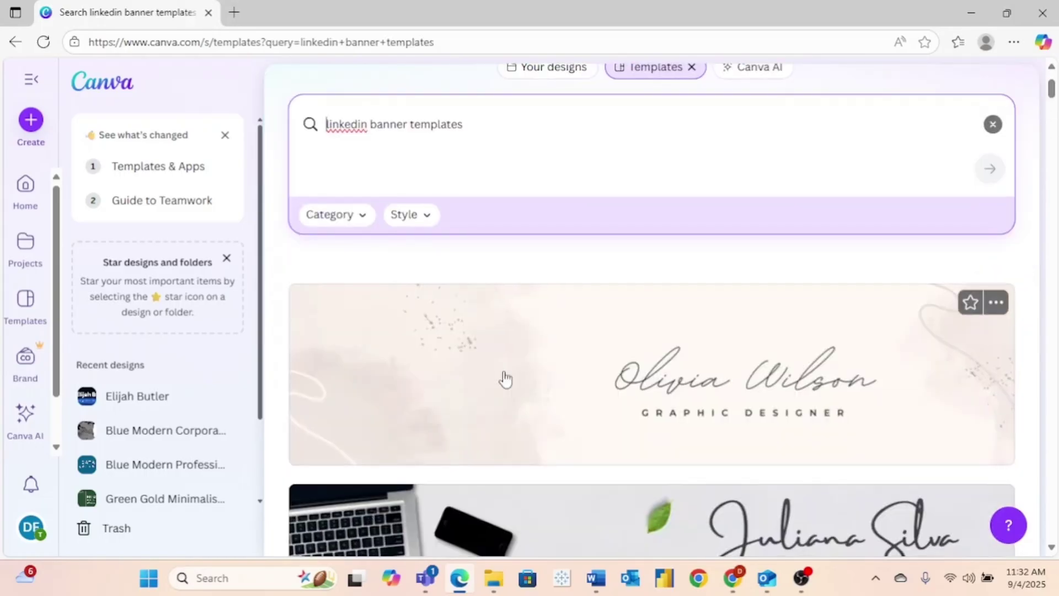
scroll(832, 267, down, 4)
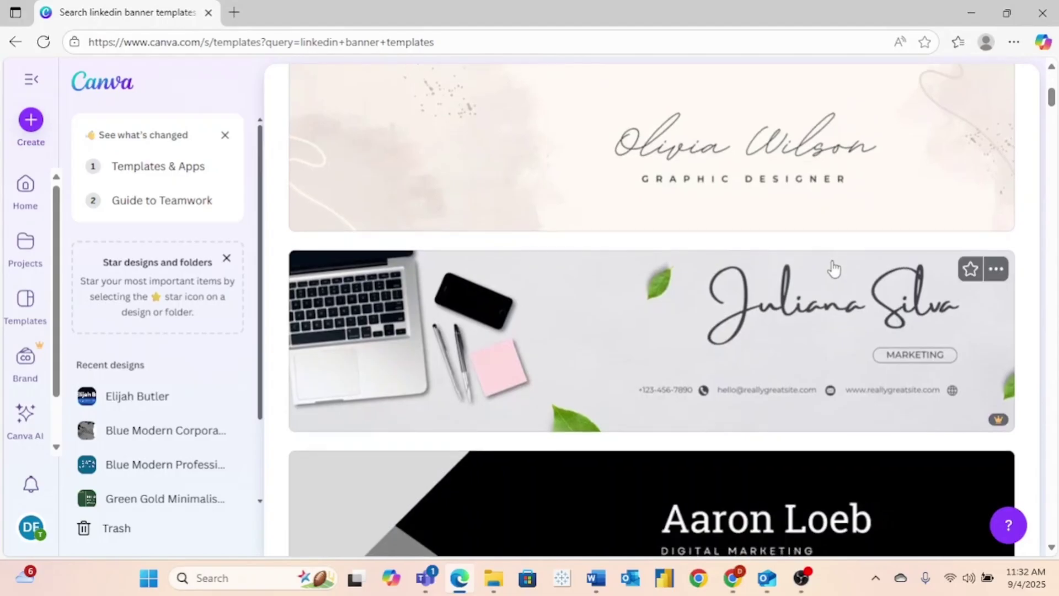
scroll(833, 268, down, 6)
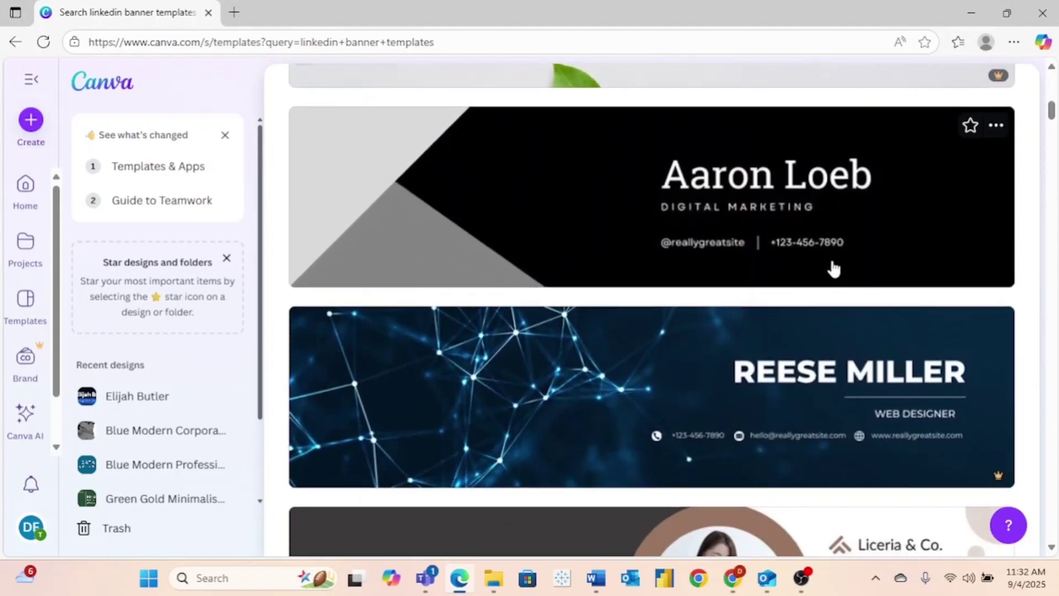
scroll(833, 269, down, 3)
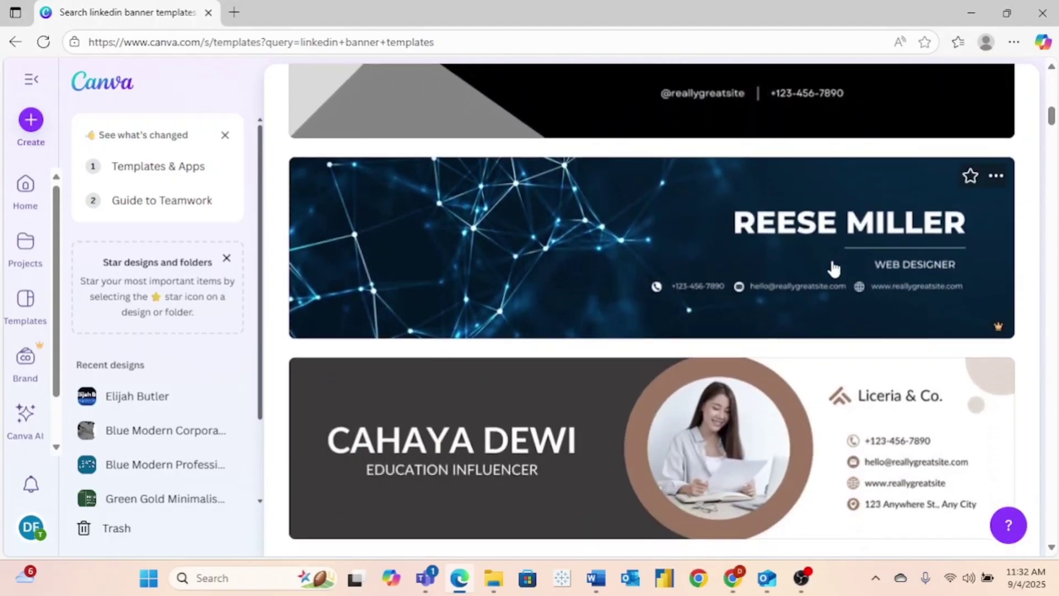
scroll(833, 268, down, 4)
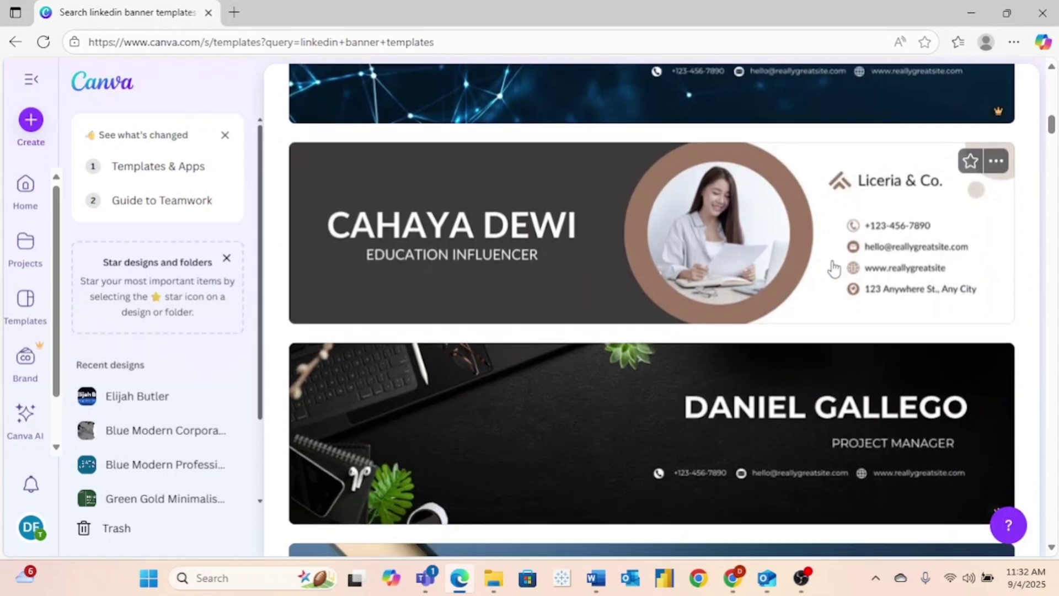
scroll(833, 269, down, 3)
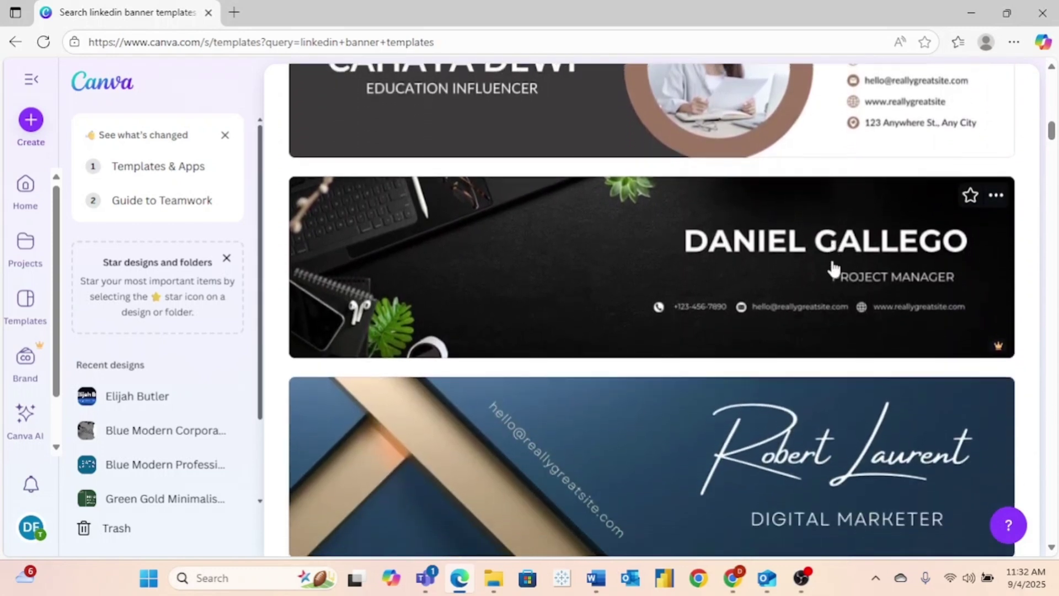
mouse_move(1003, 339)
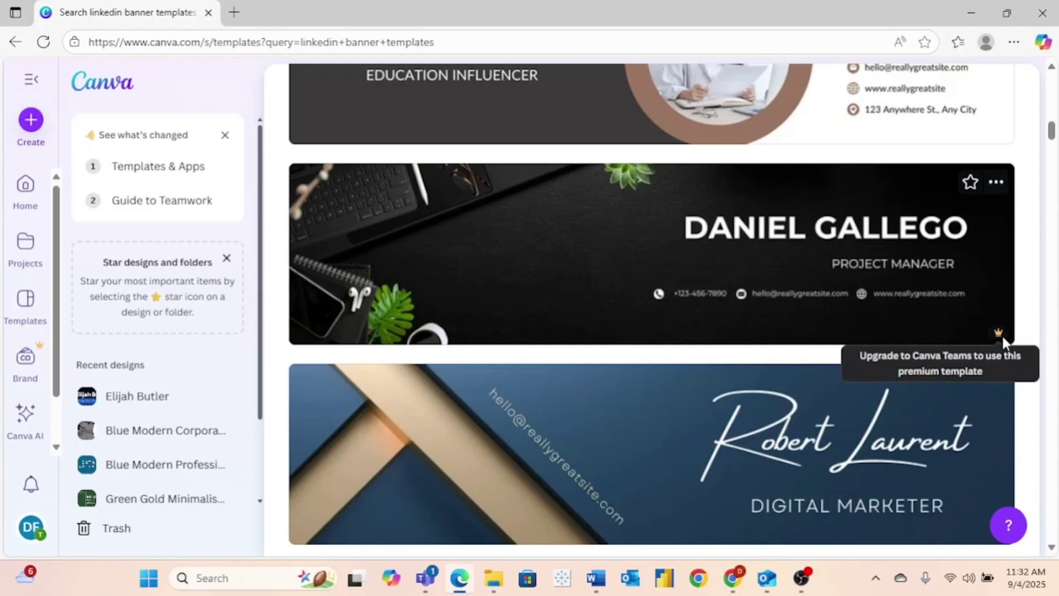
scroll(1002, 334, up, 1)
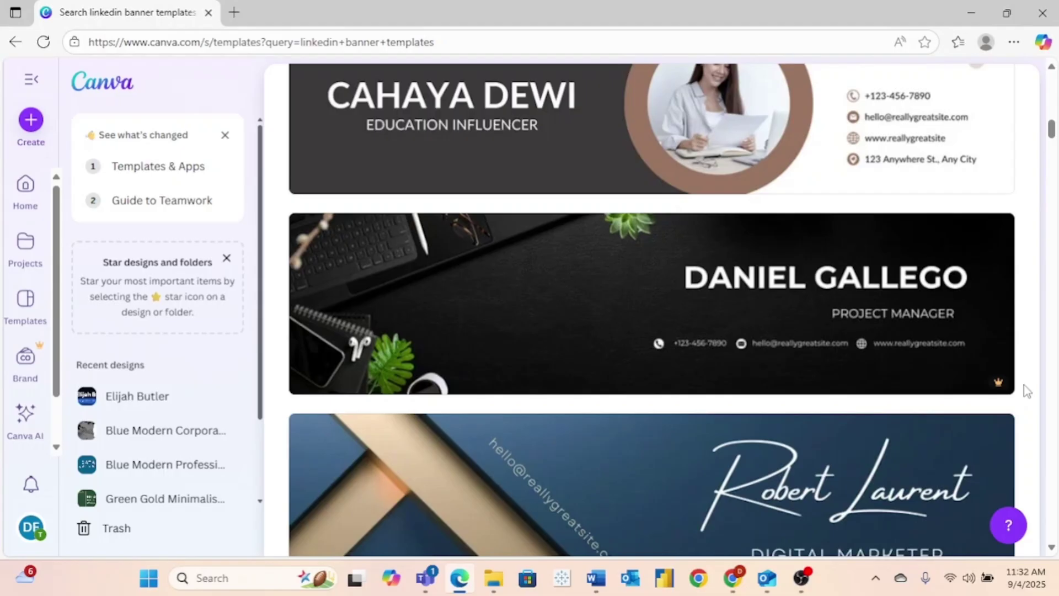
scroll(1024, 385, down, 10)
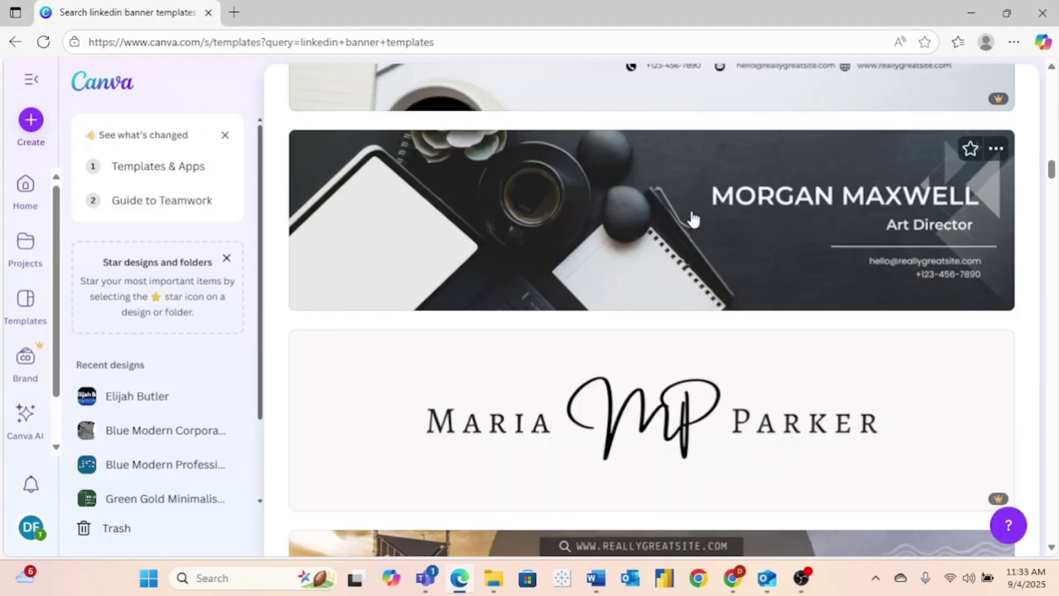
Step: Open the Black and White Simple Art Director banner for editing and collapse the Templates panel
click(716, 239)
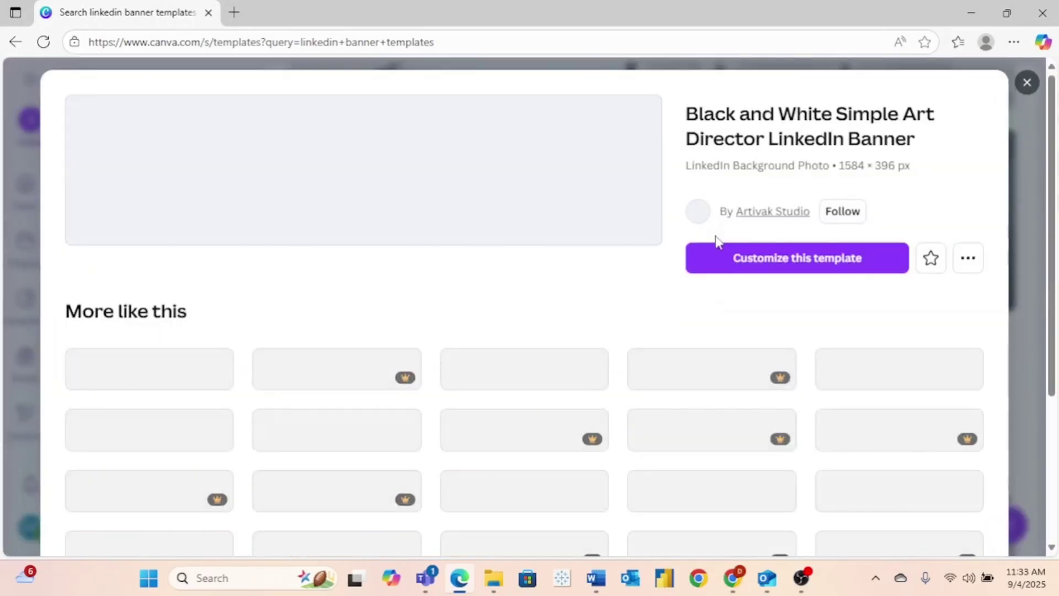
click(779, 262)
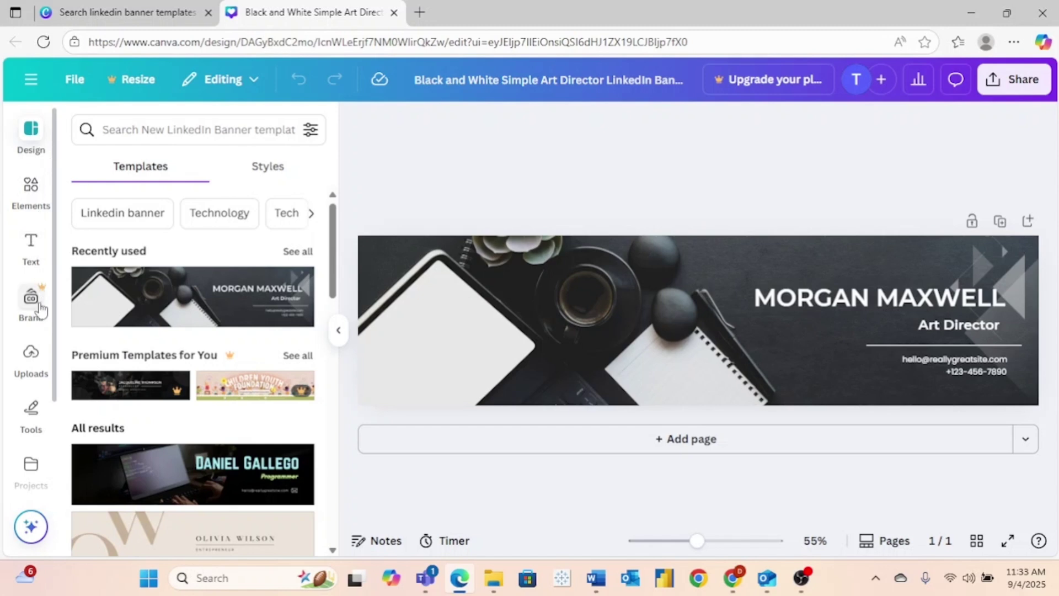
scroll(49, 407, down, 2)
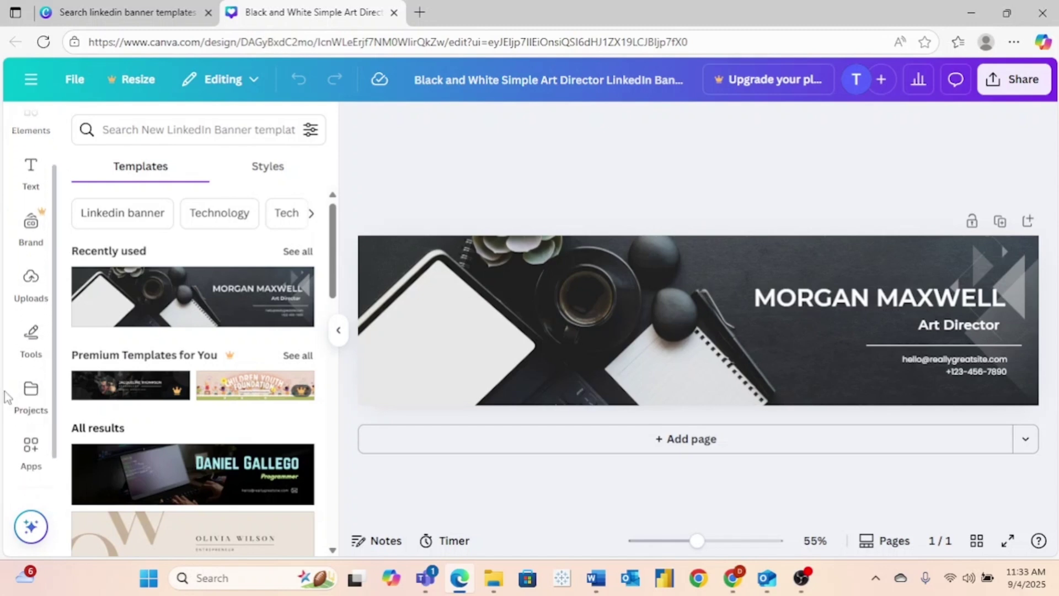
scroll(55, 342, up, 1)
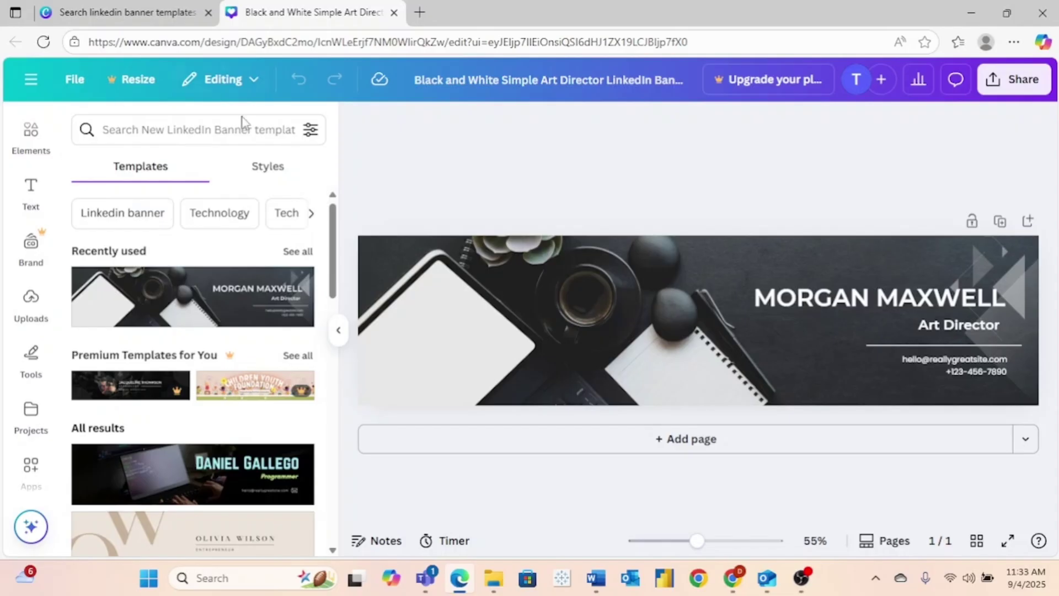
click(340, 344)
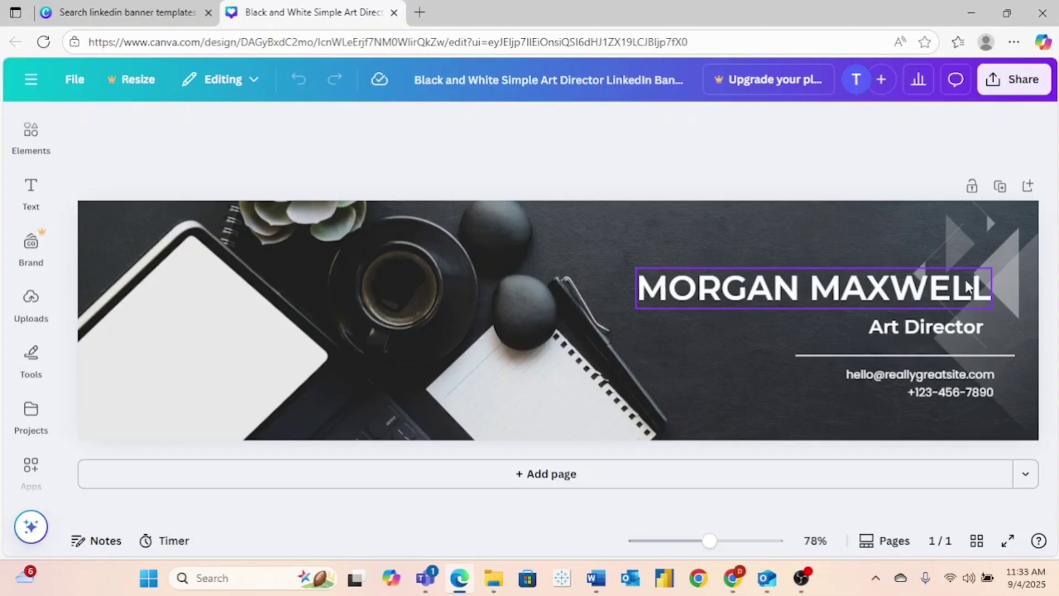
Step: Replace the name heading with the person's full name and the job title with 'Data Analyst'
click(770, 287)
double_click(768, 281)
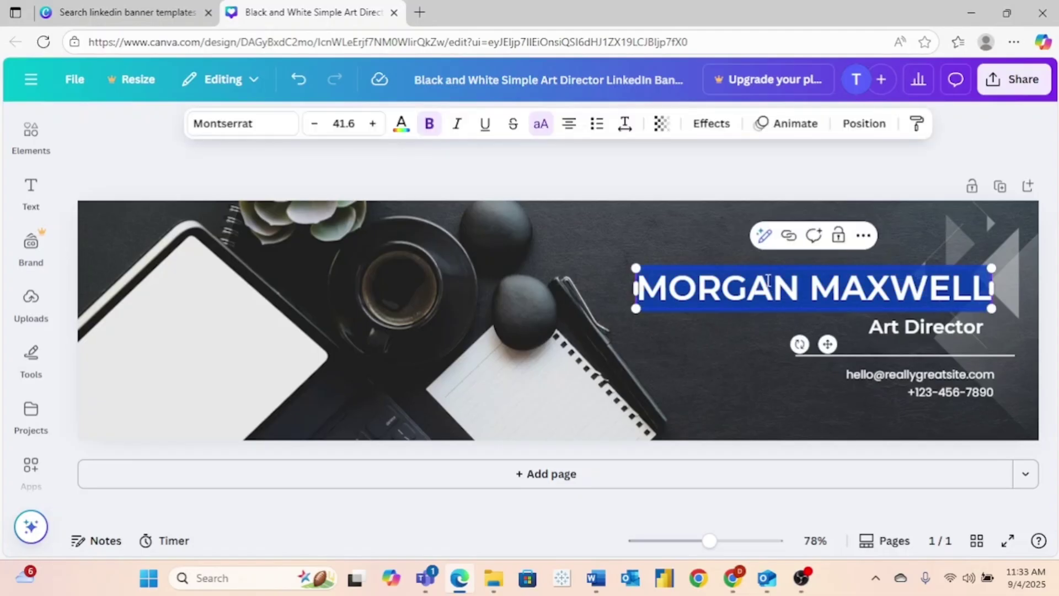
text(ELIJAH B)
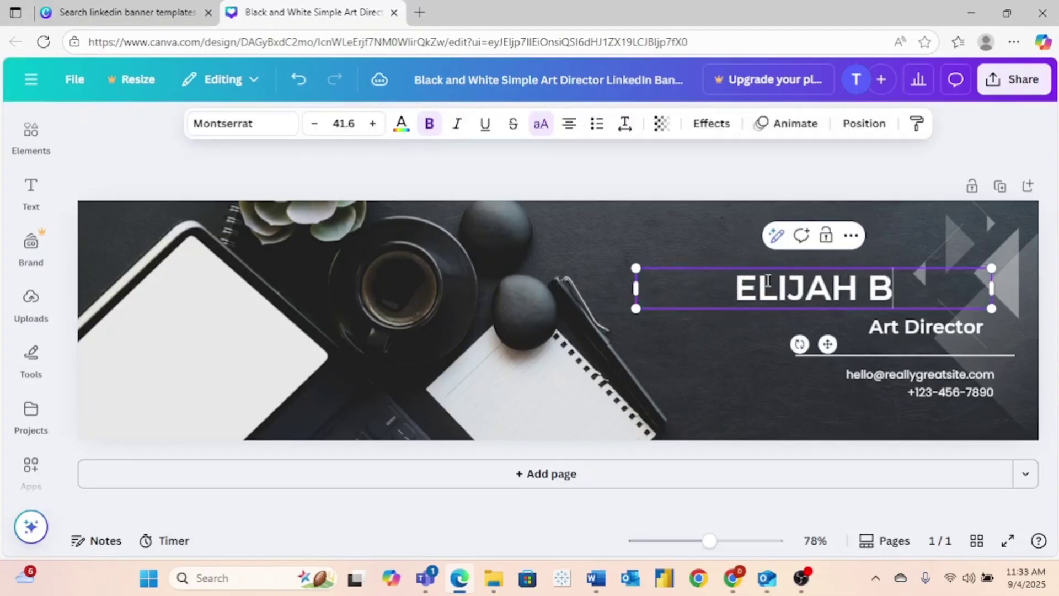
text(UTLER)
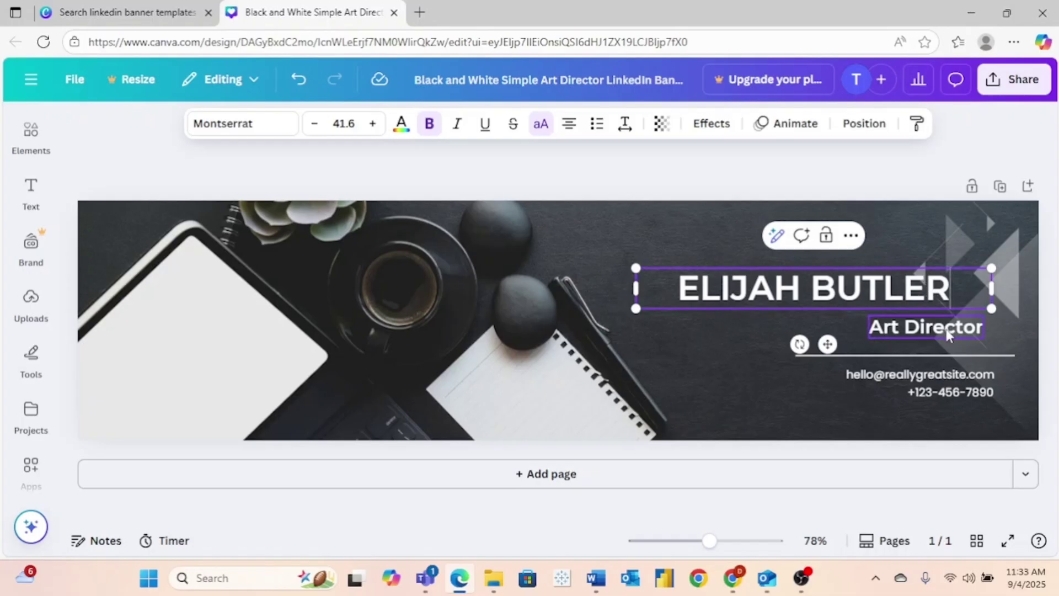
click(947, 333)
click(947, 331)
text(Dat)
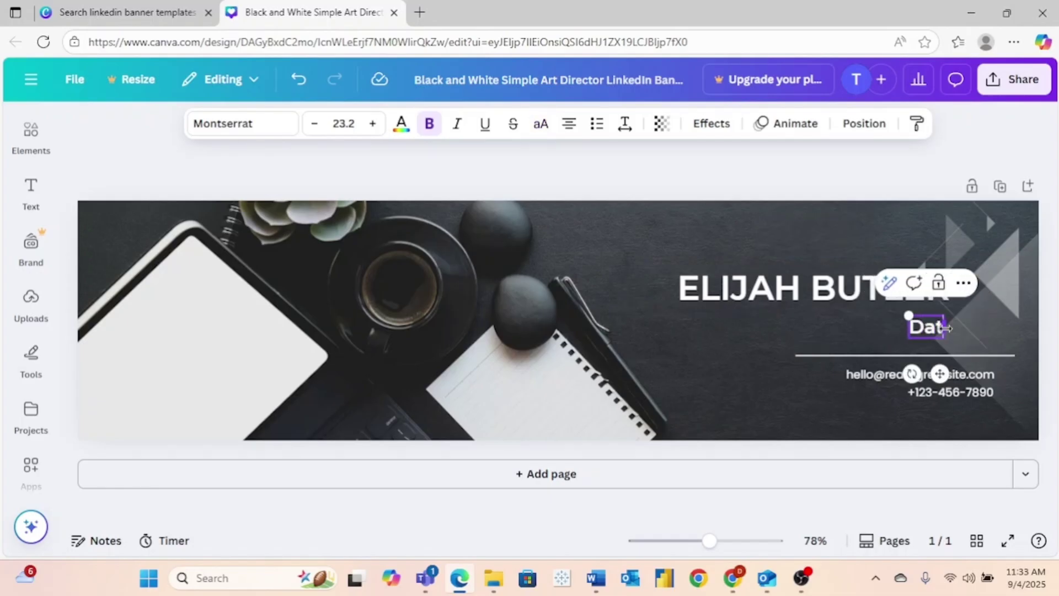
text(a Analyst)
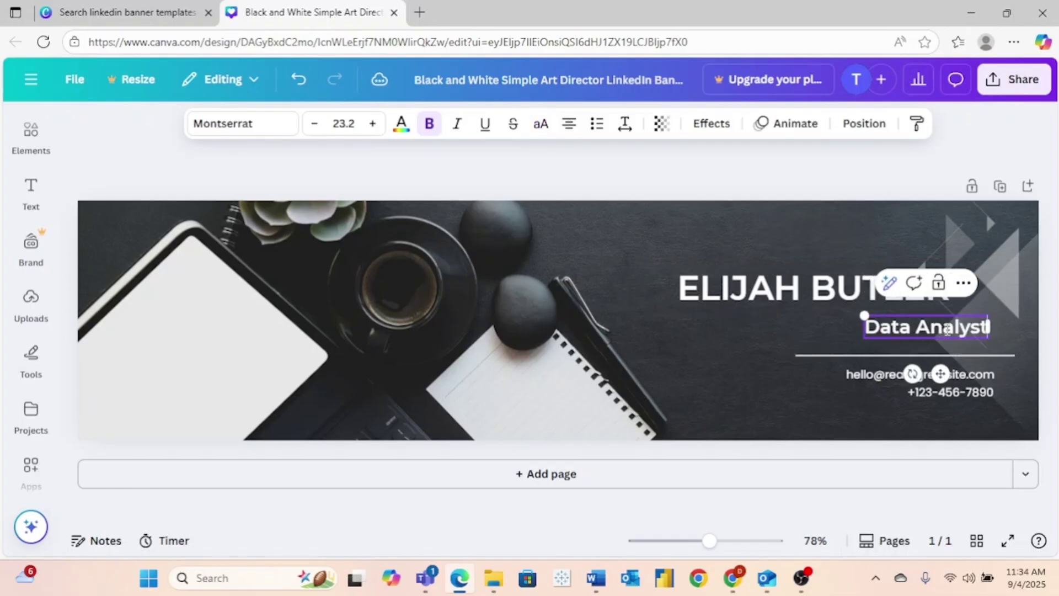
Step: Replace the sample e-mail line with the person's contact e-mail address
click(870, 377)
click(870, 380)
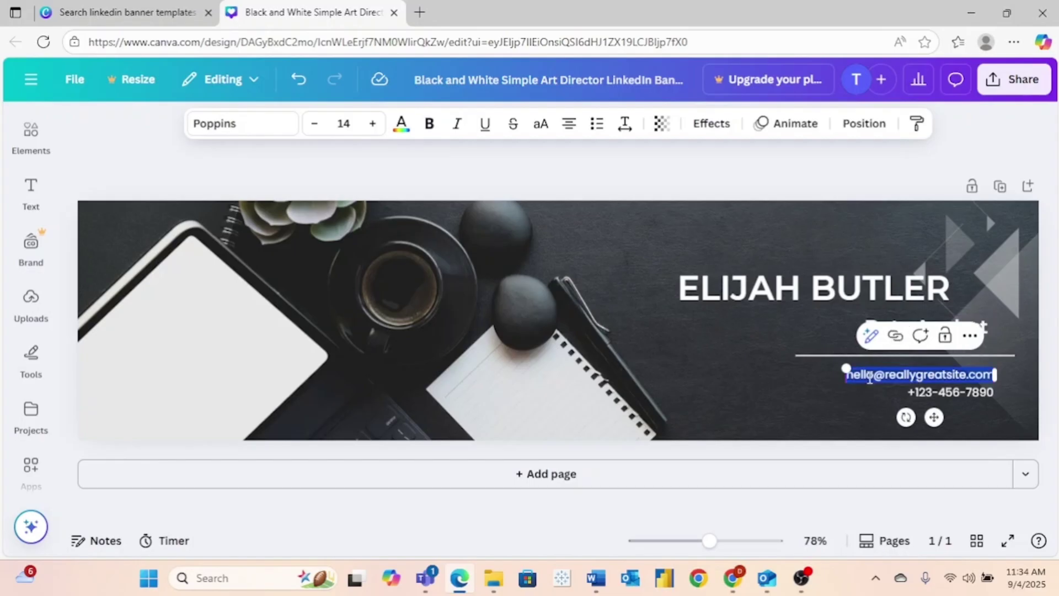
click(874, 377)
key(BackSpace)
key(BackSpace)
key(BackSpace)
key(BackSpace)
key(BackSpace)
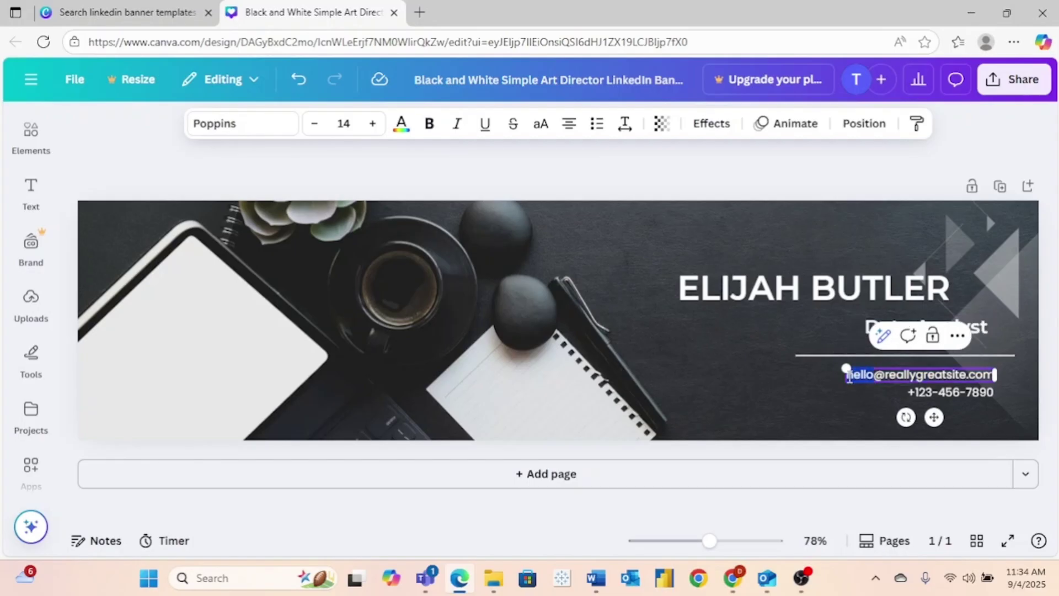
text(elijah)
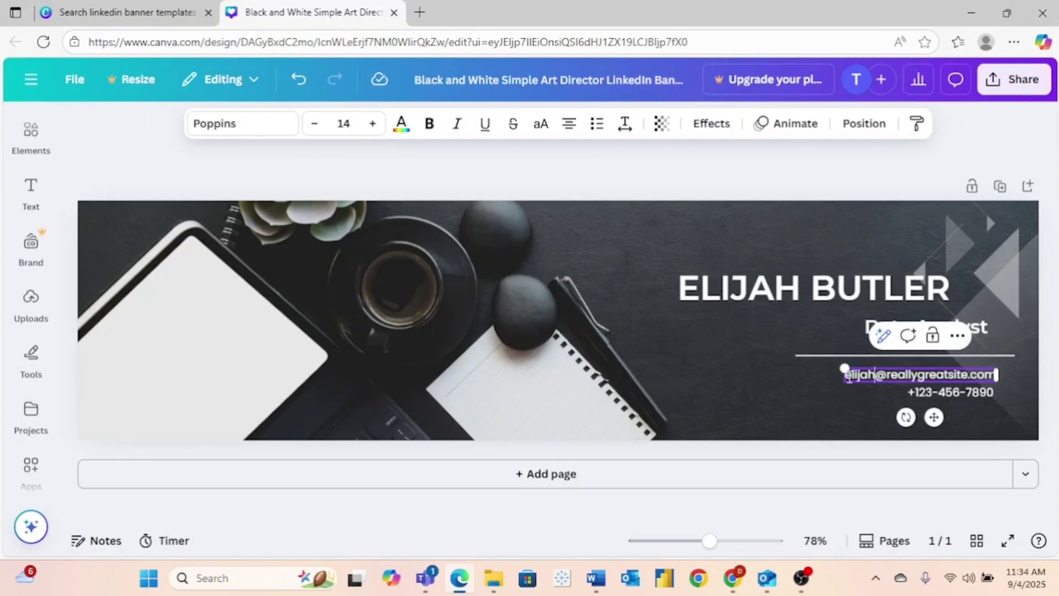
double_click(970, 374)
text(fake)
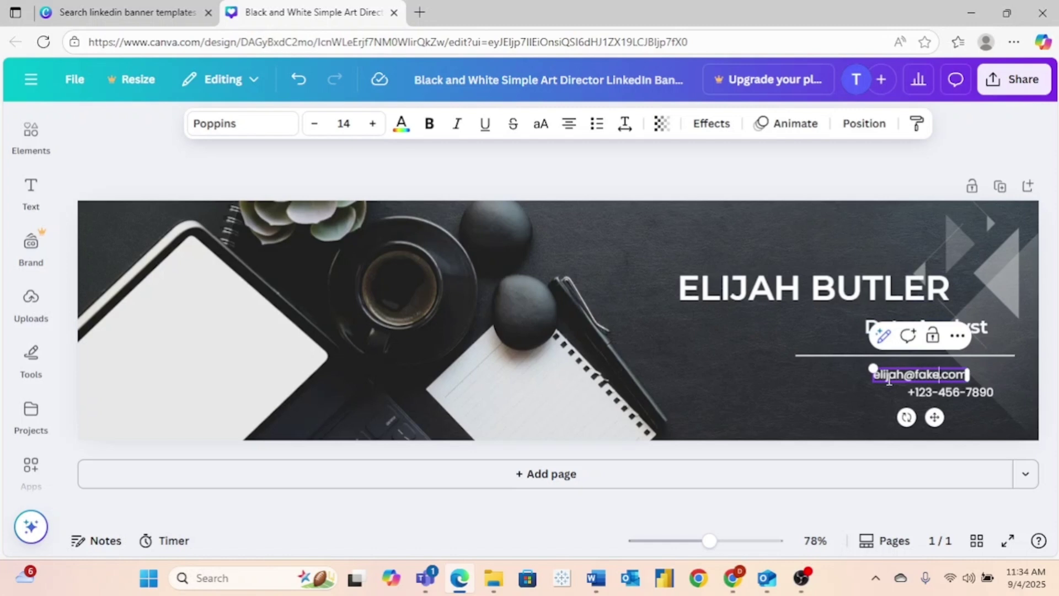
text(email)
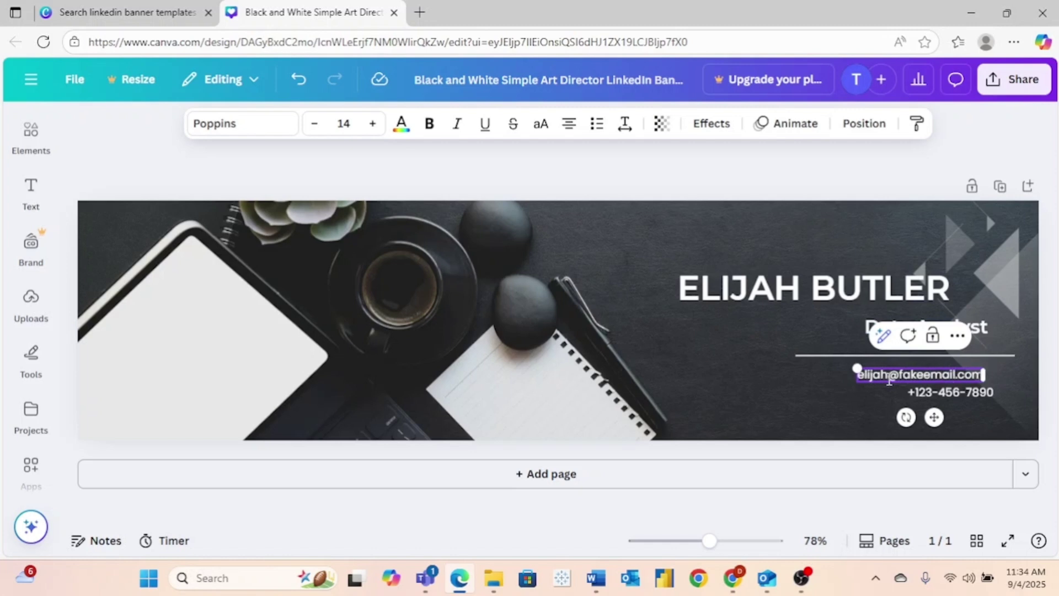
text(woohoo)
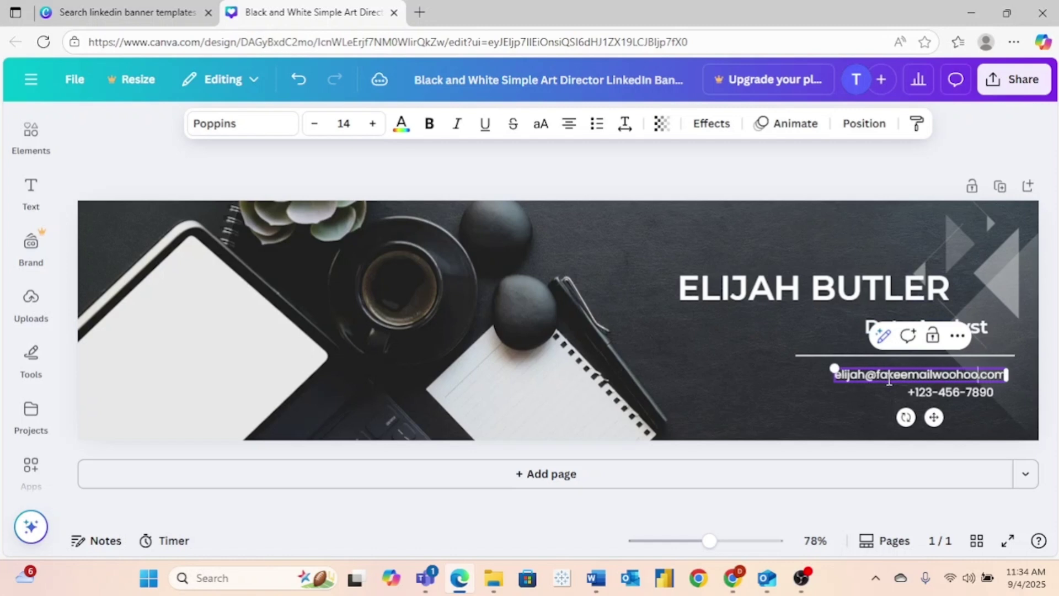
click(899, 387)
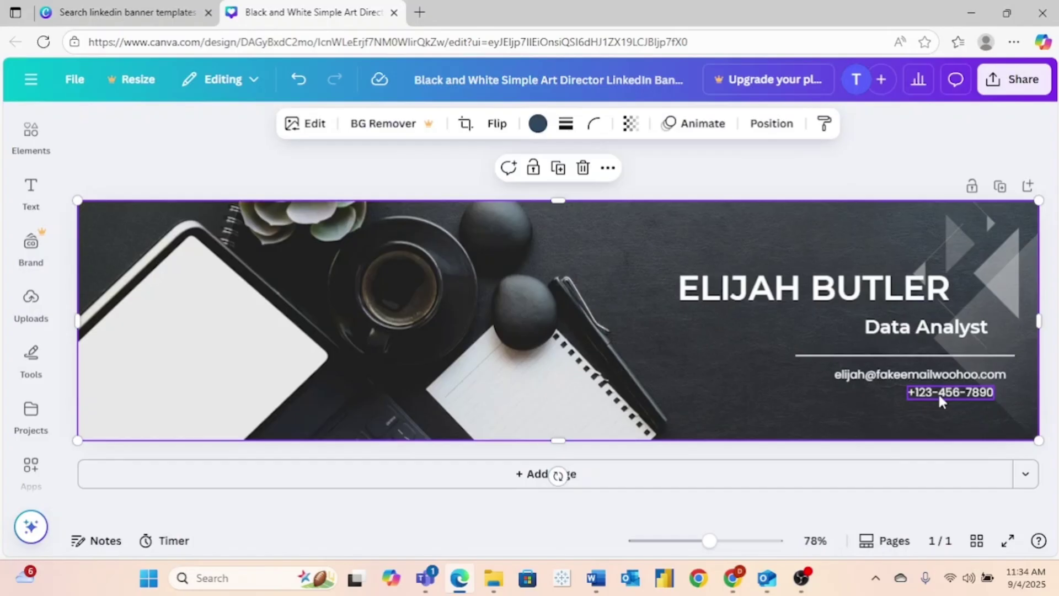
Step: Change the phone line to 'Tech stack: SQL, Python, Excel', shift it left, then delete it
double_click(937, 392)
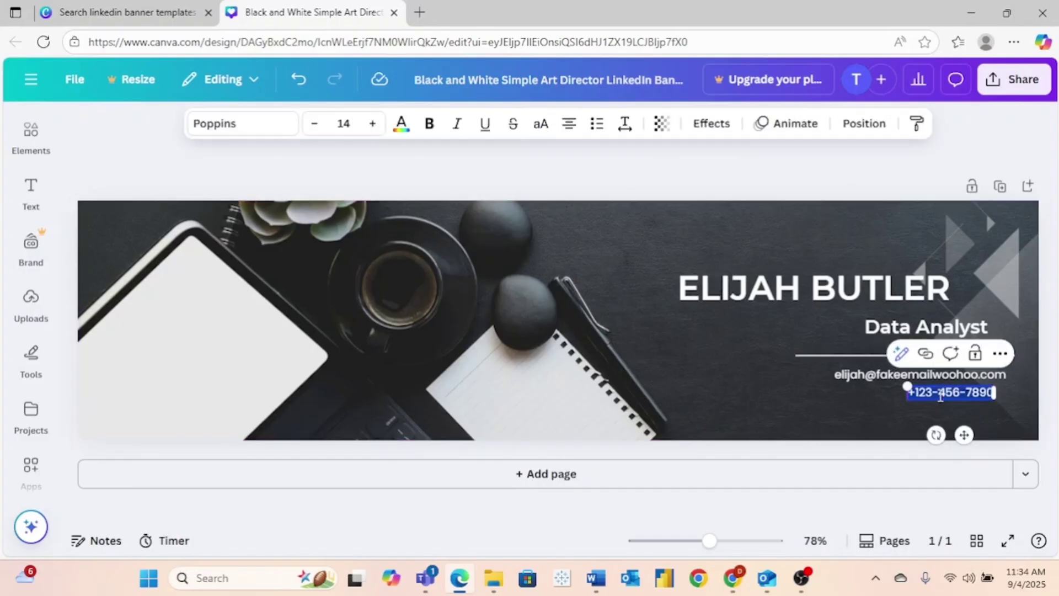
text(Tech)
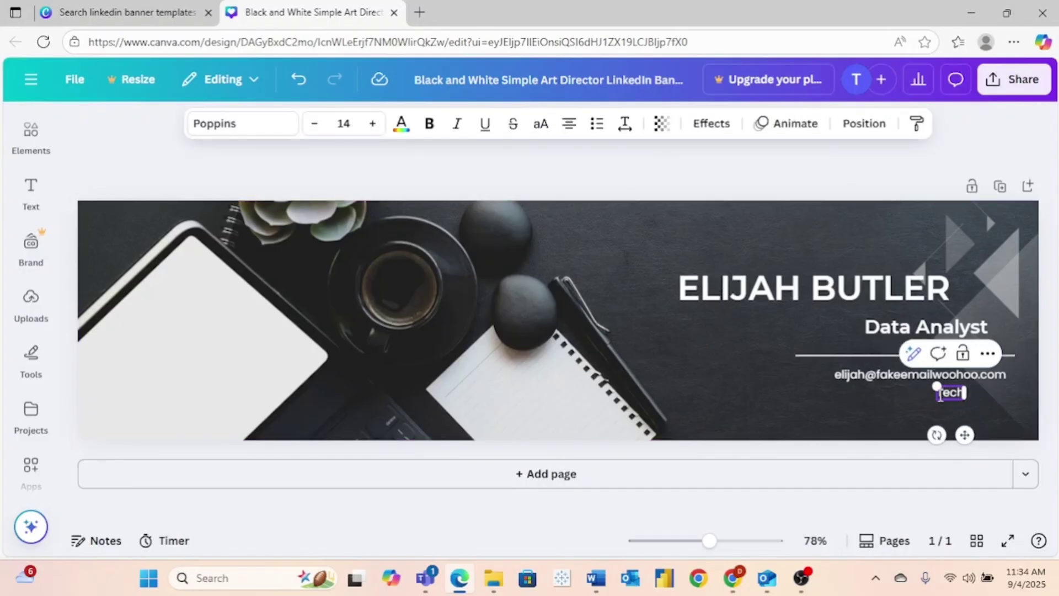
text( stack)
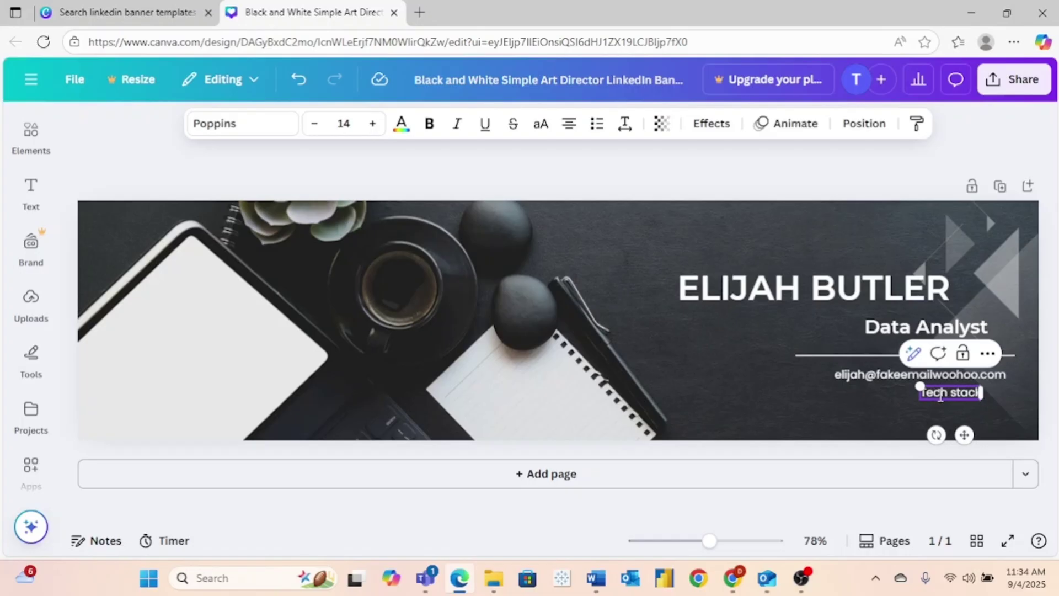
text(: SQL)
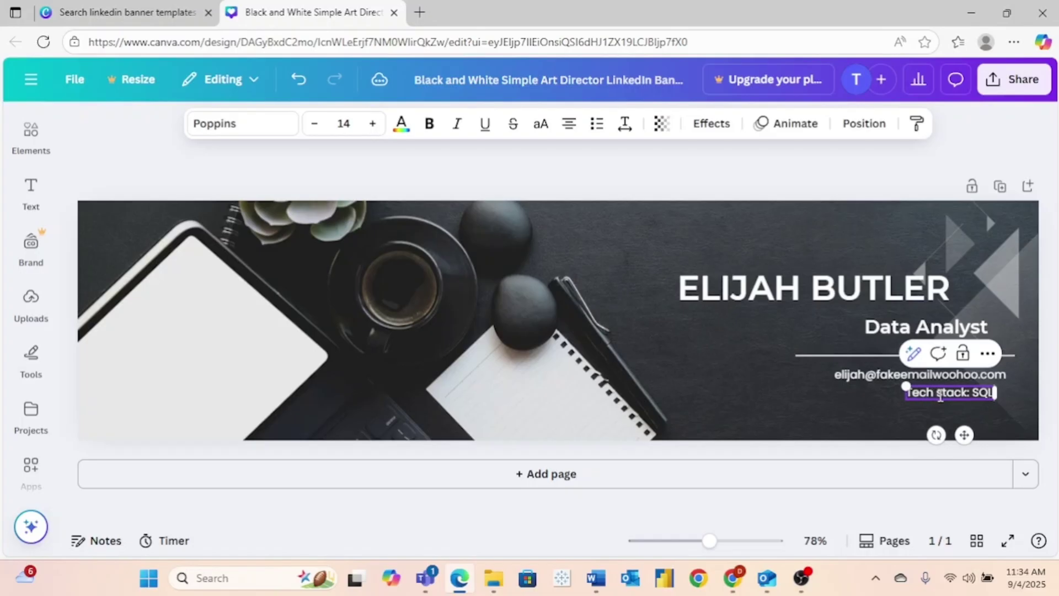
text(, Python)
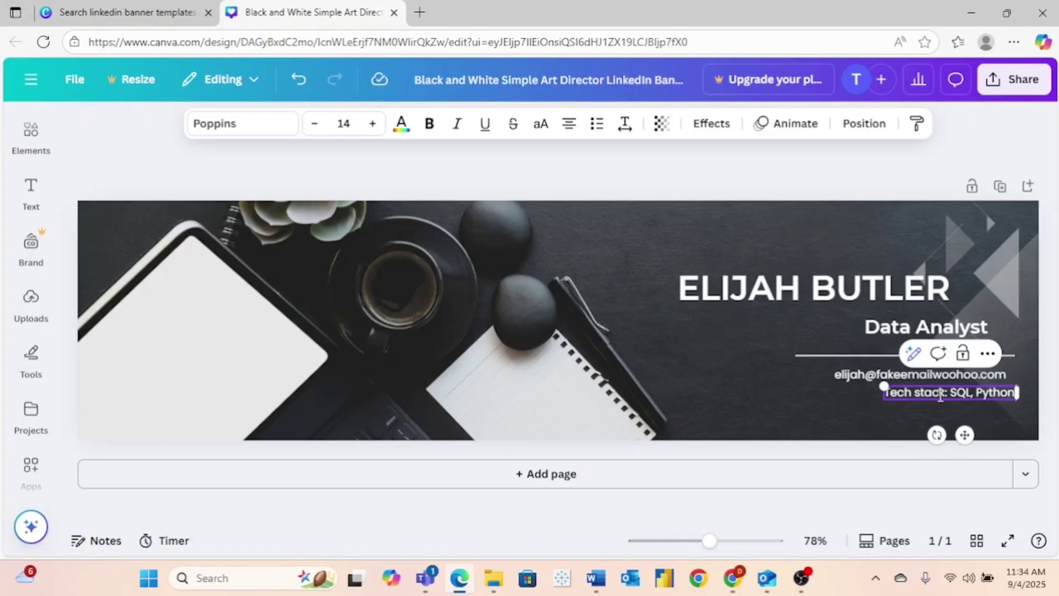
text(, Exce)
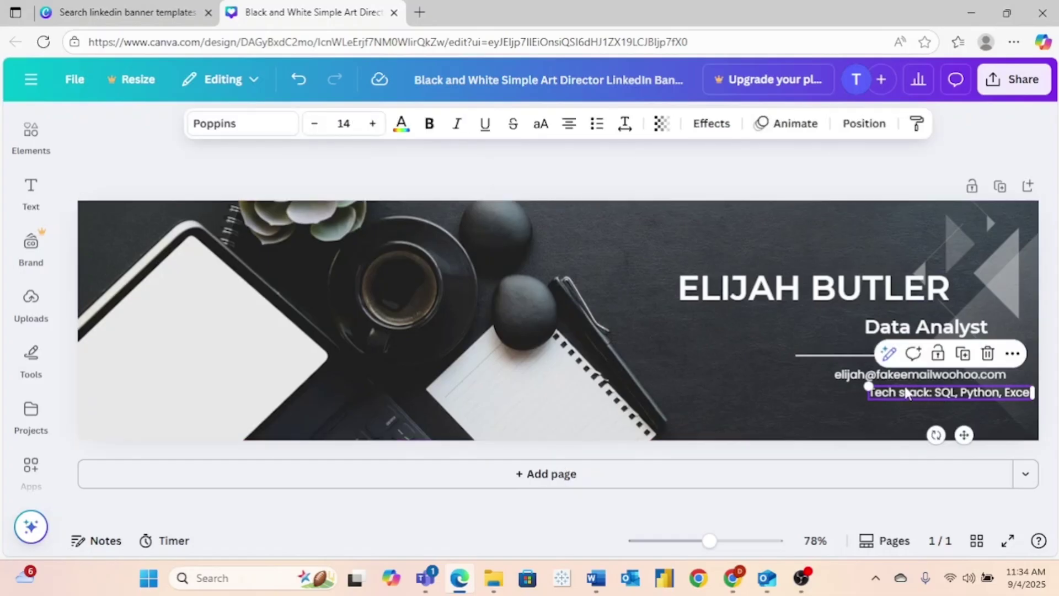
text(l)
drag(907, 394, 875, 388)
click(850, 446)
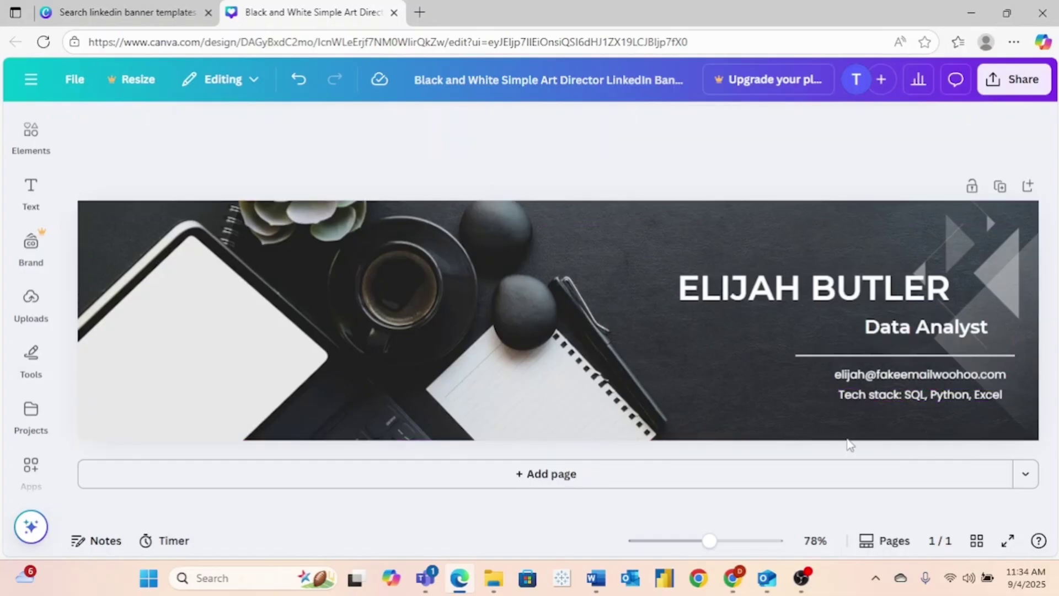
click(994, 395)
click(958, 355)
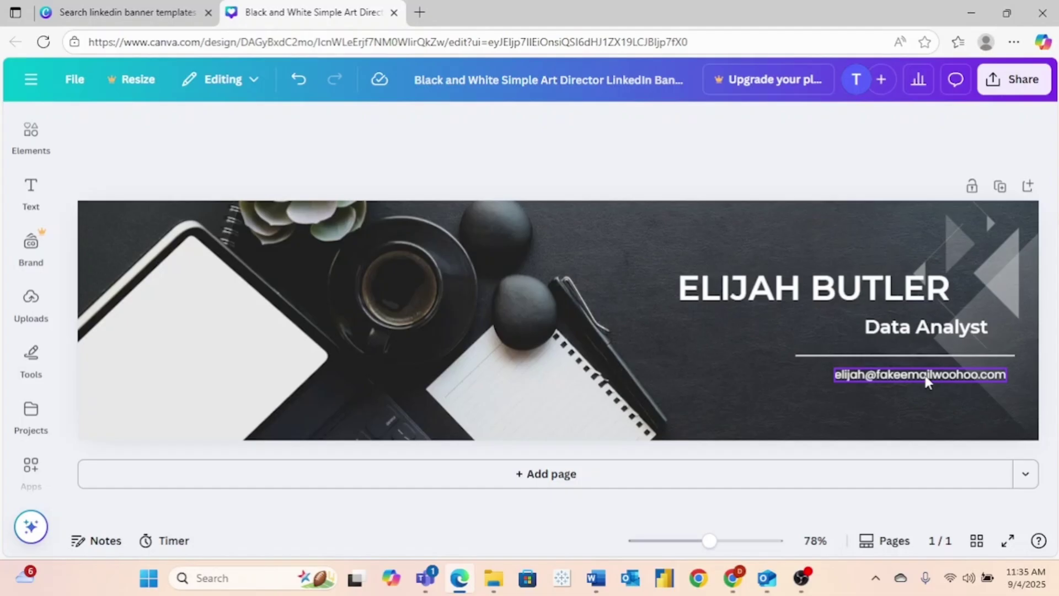
Step: Delete the background photo, the empty text boxes, the divider line and the tall white element
click(773, 360)
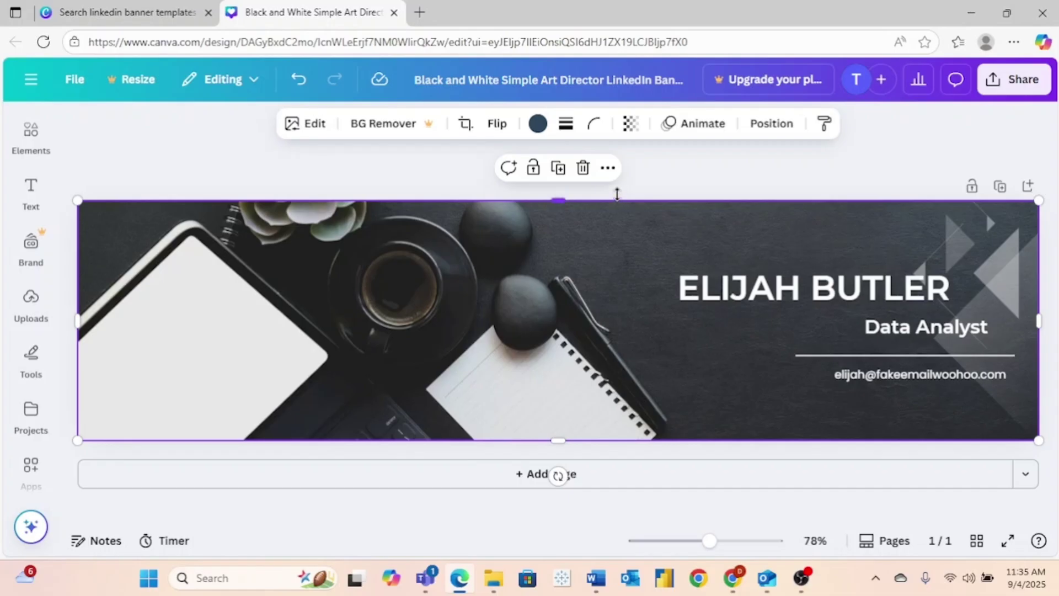
click(583, 168)
click(805, 280)
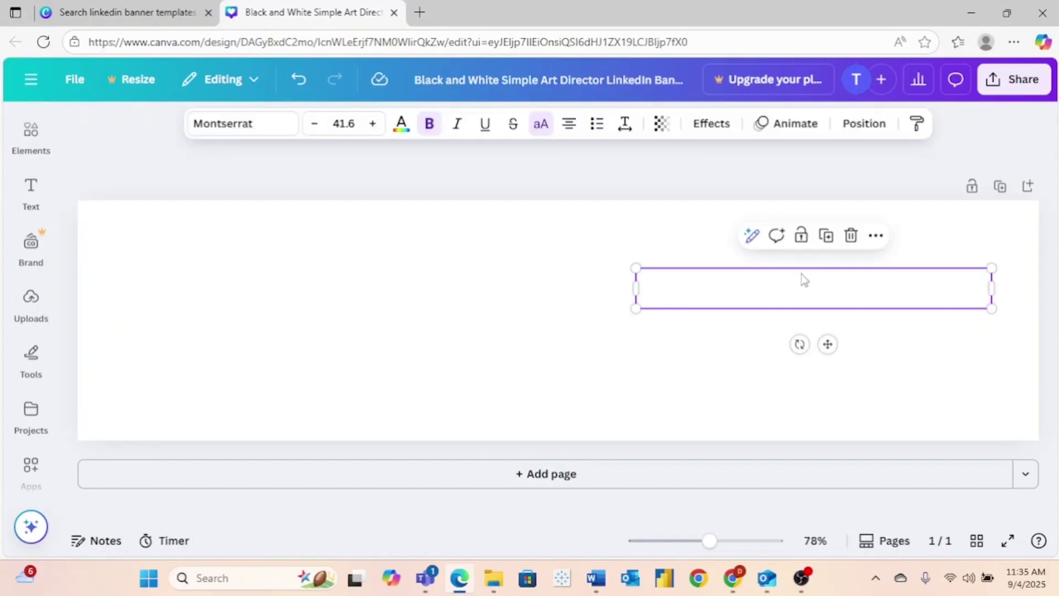
key(t)
click(911, 342)
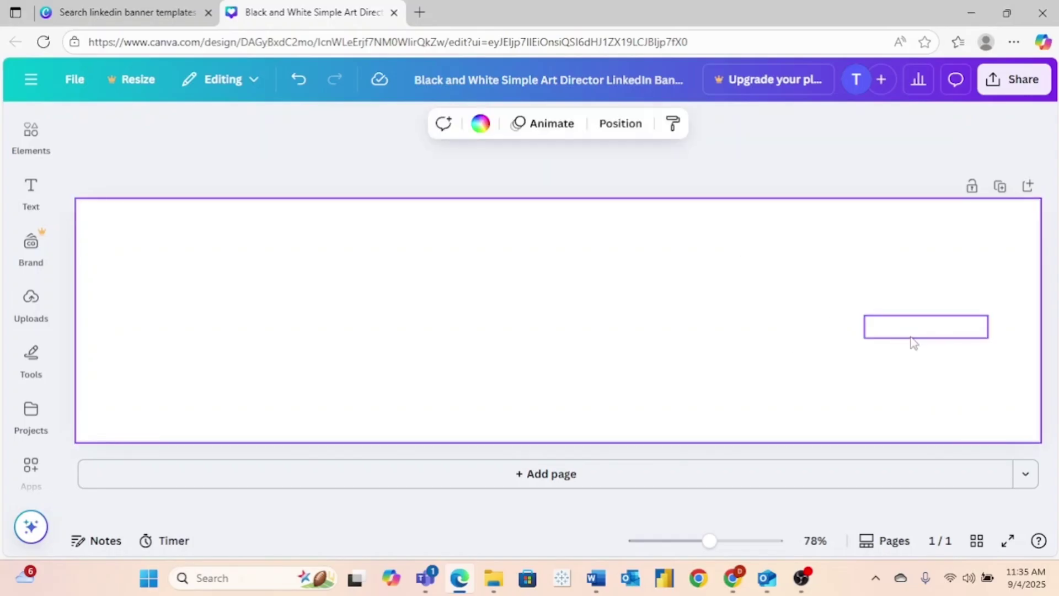
key(Escape)
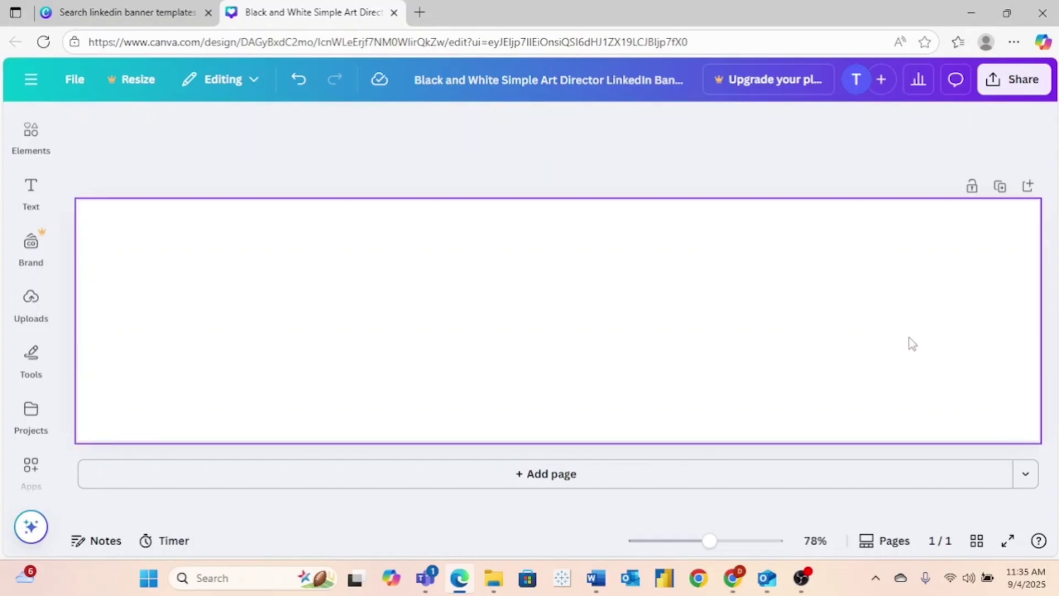
key(l)
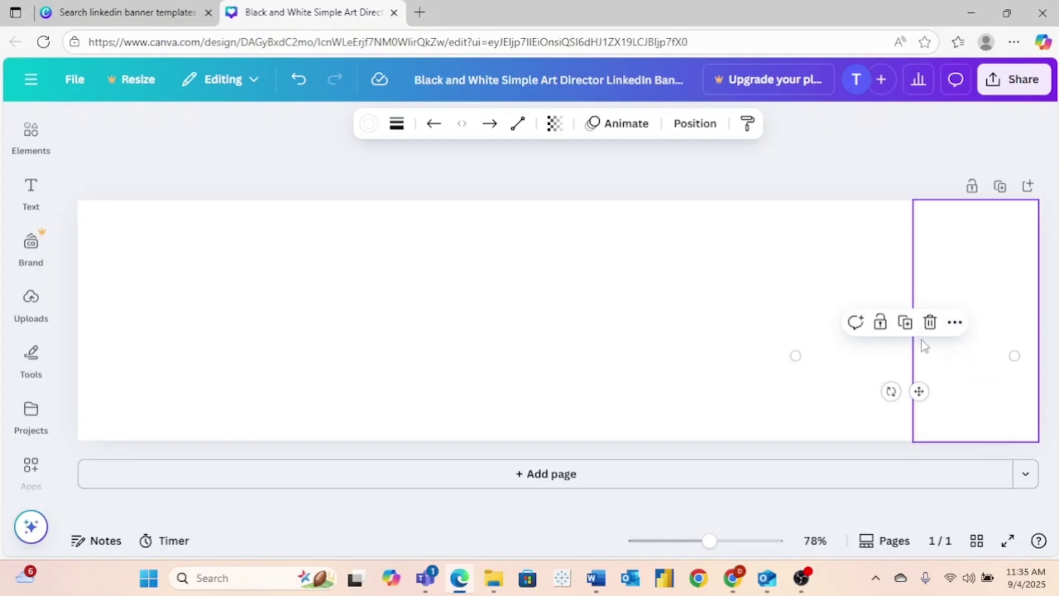
click(930, 322)
click(985, 310)
key(Escape)
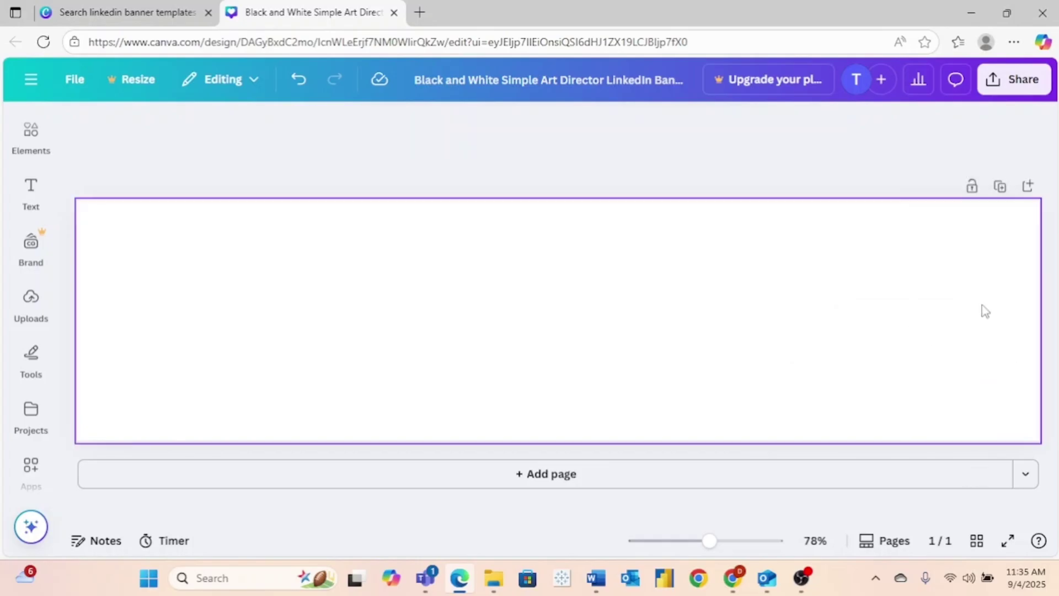
Step: Search Elements for 'tech background' and stretch a blue texture photo across the whole page
click(21, 154)
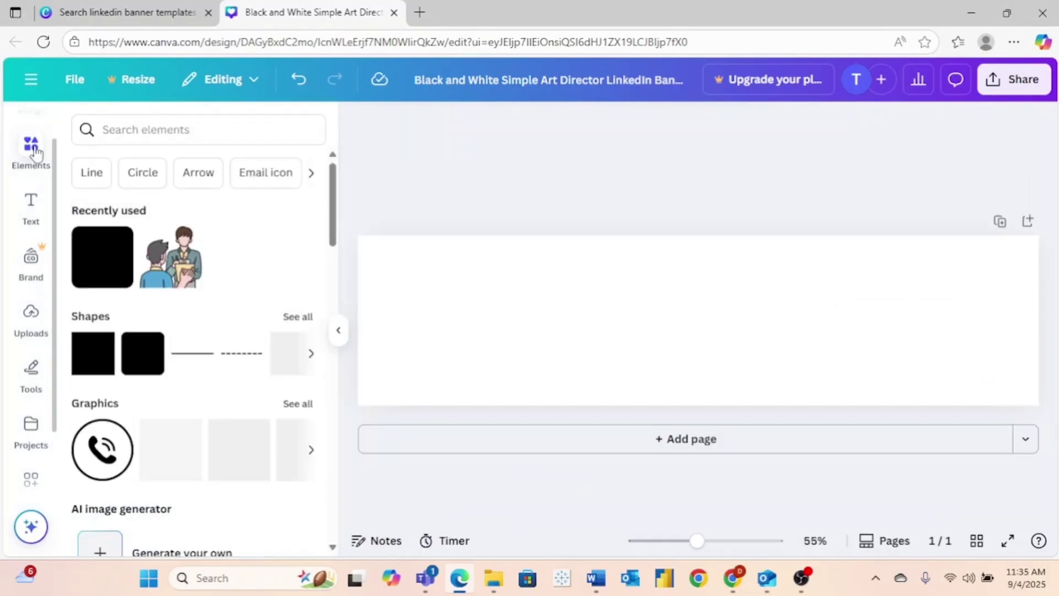
click(154, 135)
text(tech background)
key(Return)
scroll(259, 385, down, 3)
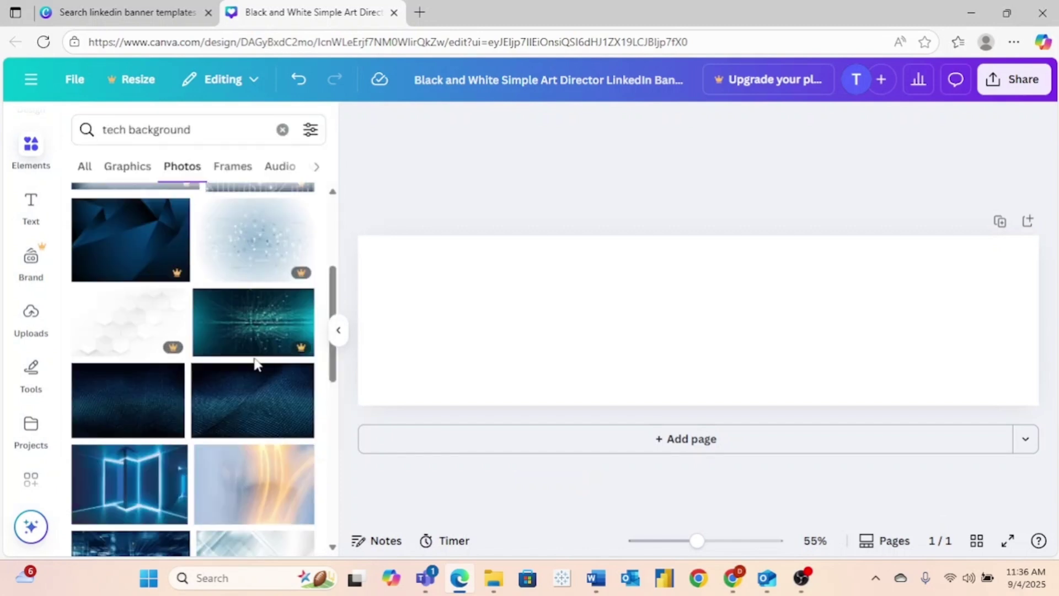
drag(262, 397, 534, 250)
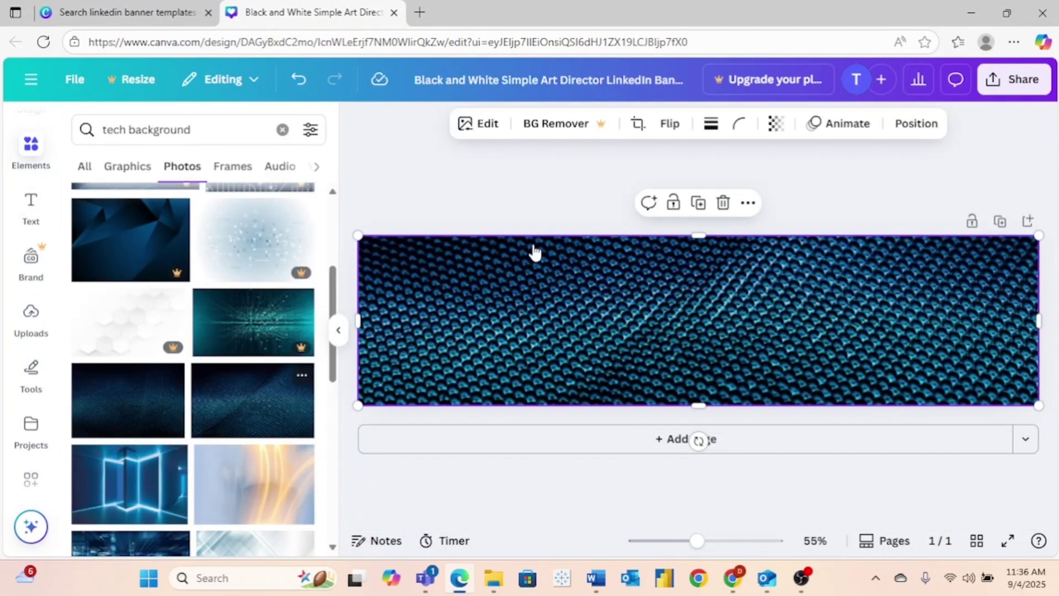
click(510, 207)
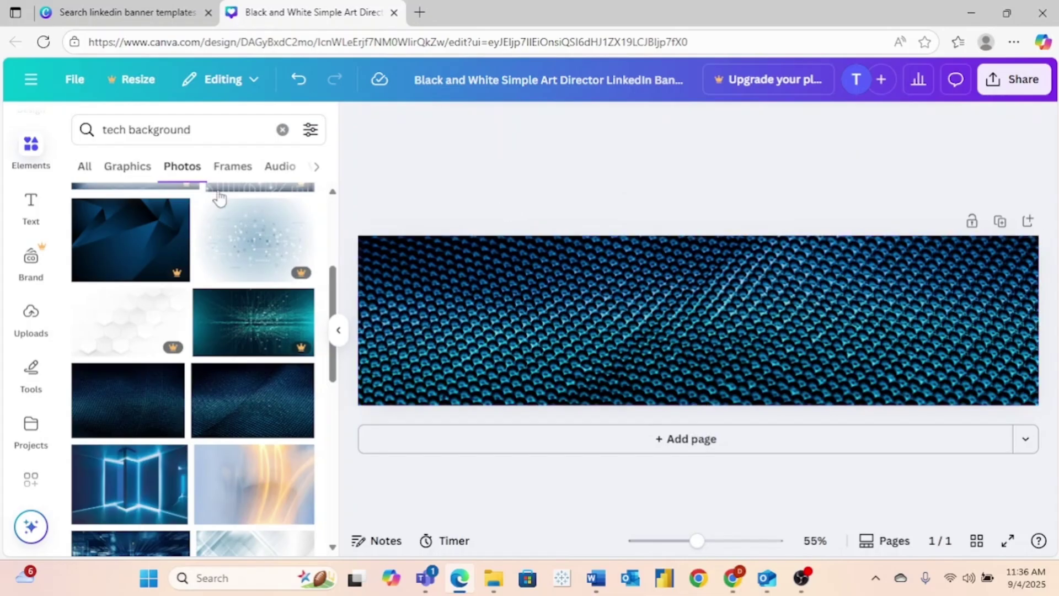
Step: Add a heading to the banner containing the person's full name
click(30, 208)
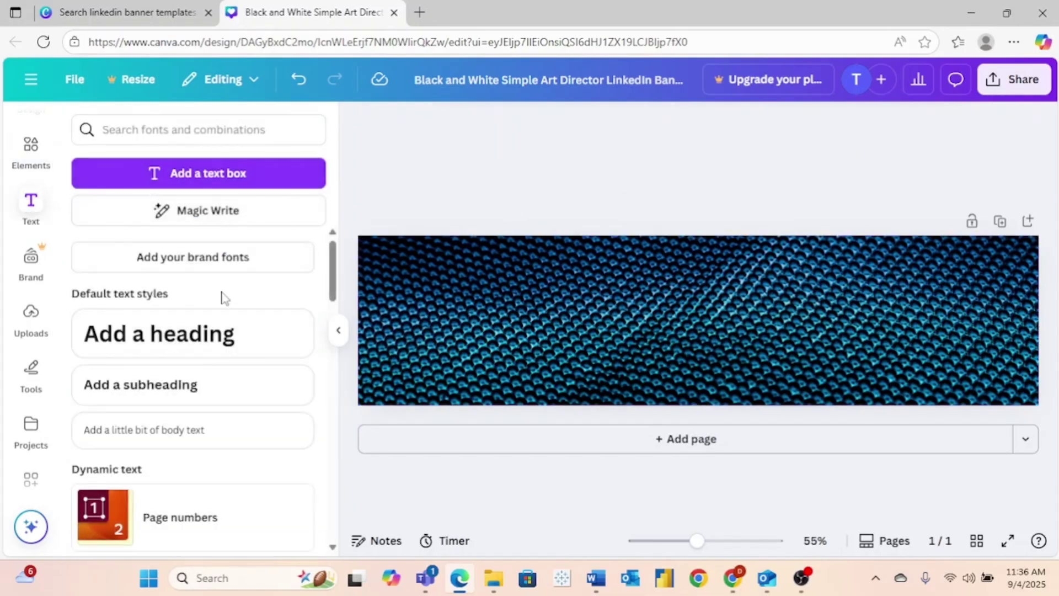
click(223, 335)
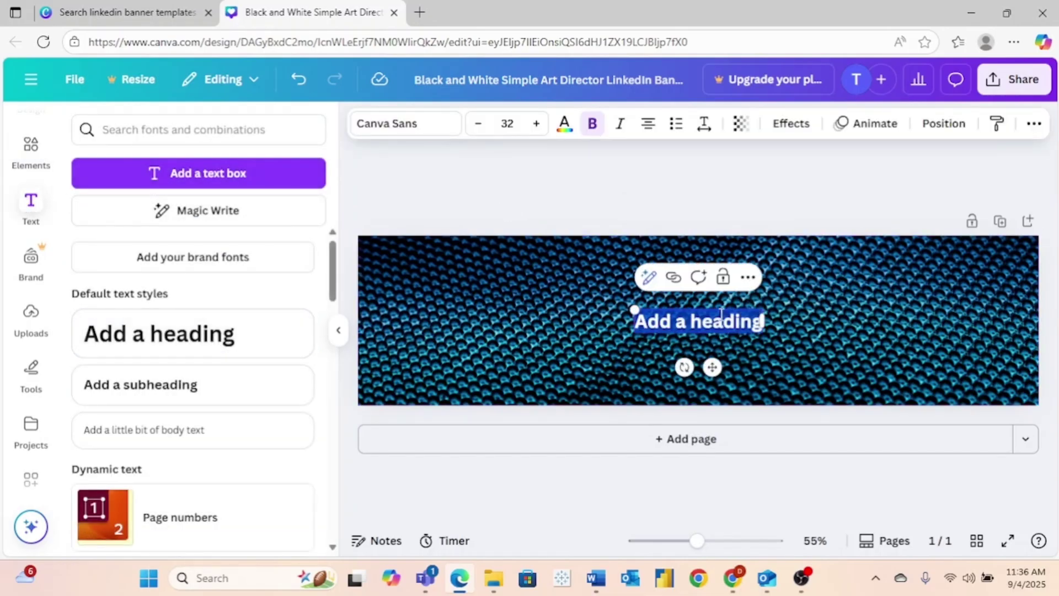
text(Elijah Butler)
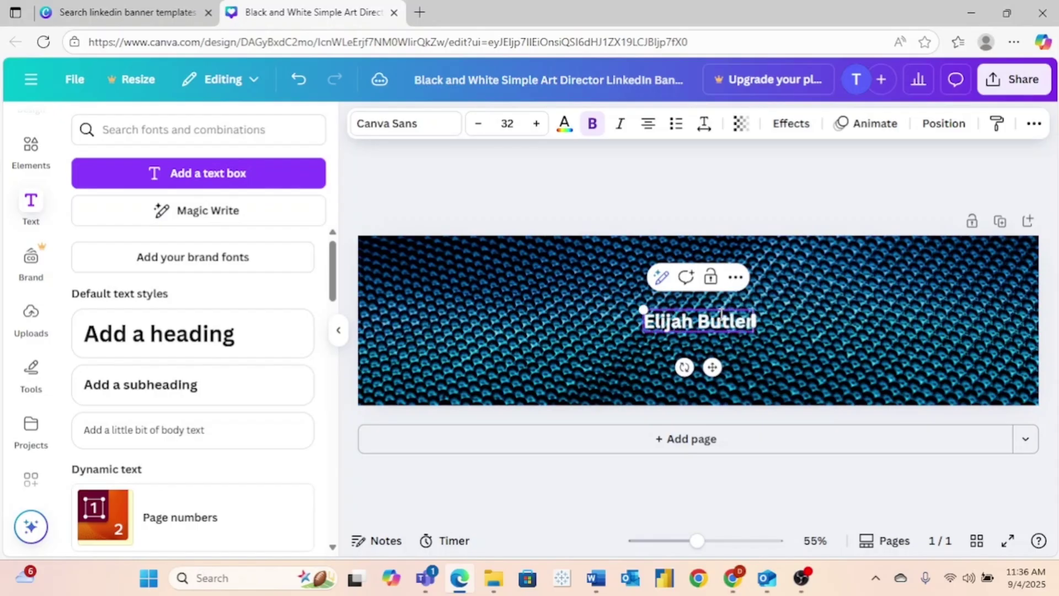
Step: Raise the name heading's font size to 50, then return to the template results tab
click(536, 124)
click(536, 123)
click(536, 124)
click(536, 124)
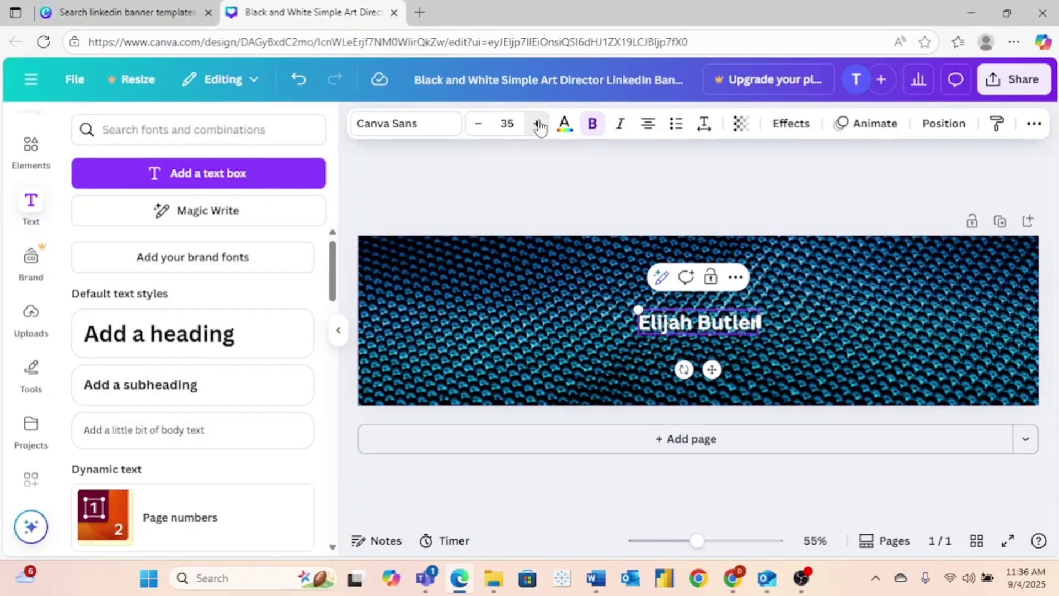
click(537, 124)
click(536, 124)
double_click(538, 123)
double_click(539, 123)
click(538, 124)
double_click(538, 124)
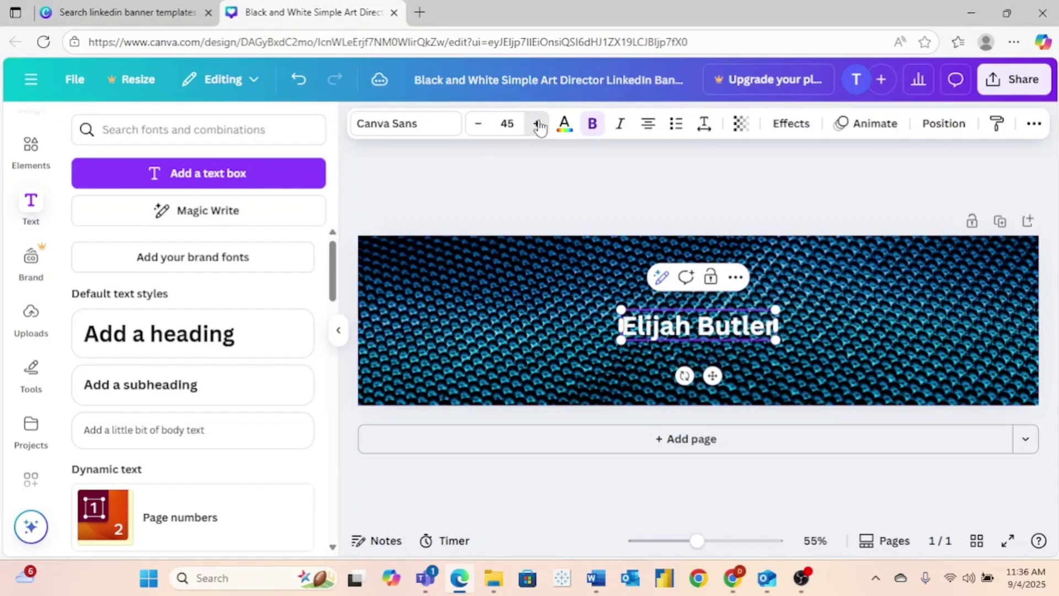
double_click(539, 124)
click(538, 123)
click(538, 123)
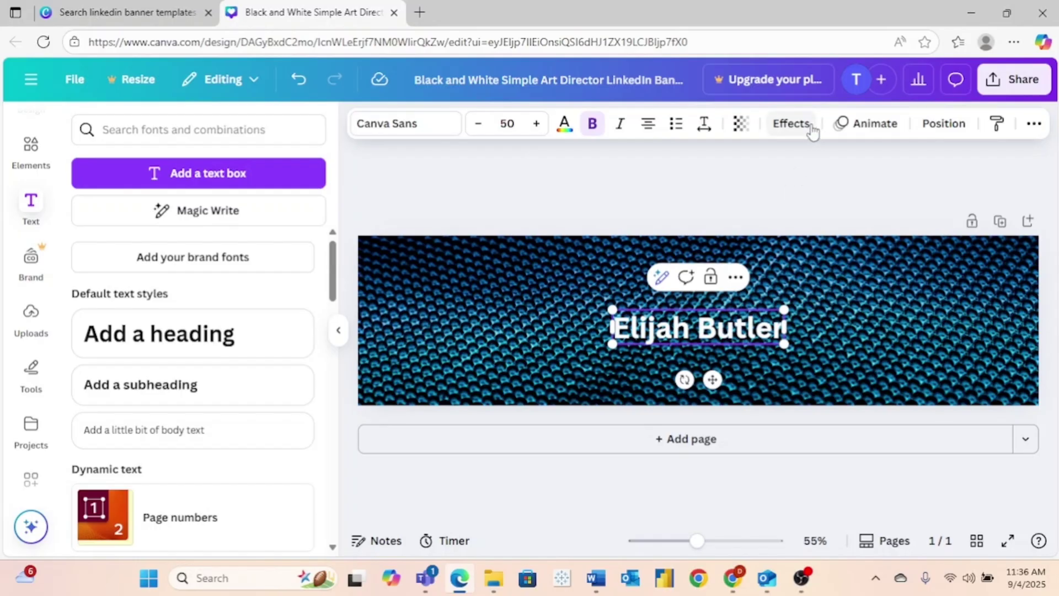
click(171, 14)
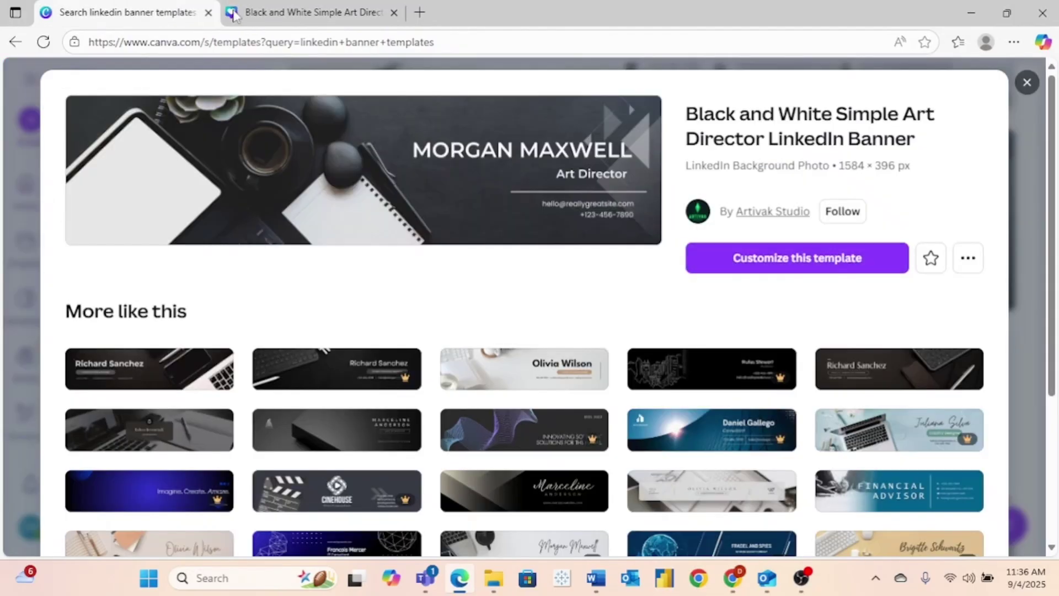
Step: Close the template preview and scroll the banner results down to the Technology Service design
click(1025, 80)
scroll(906, 378, down, 4)
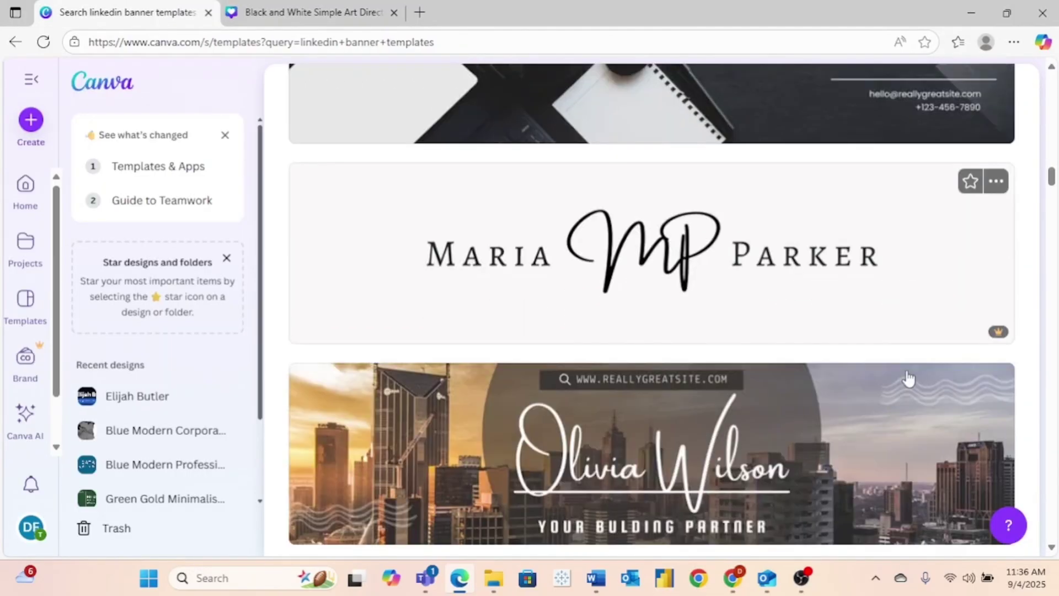
scroll(909, 378, down, 2)
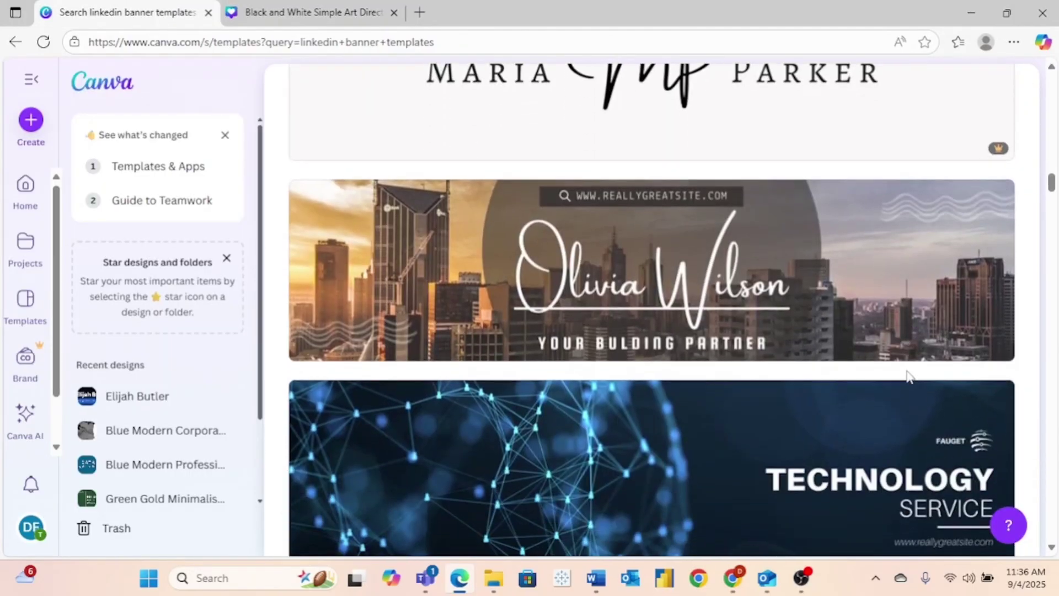
scroll(908, 377, down, 2)
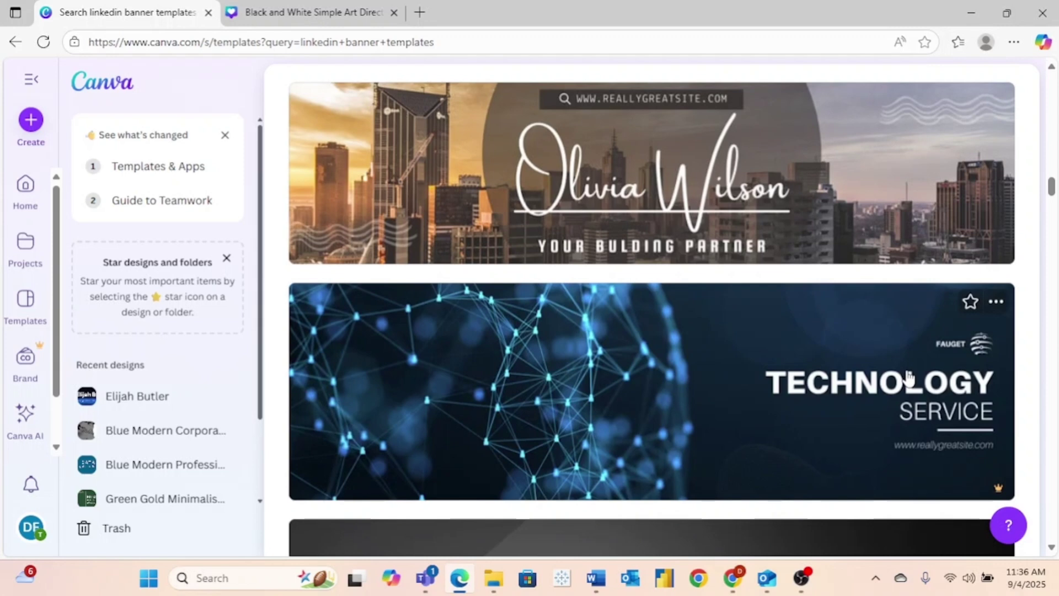